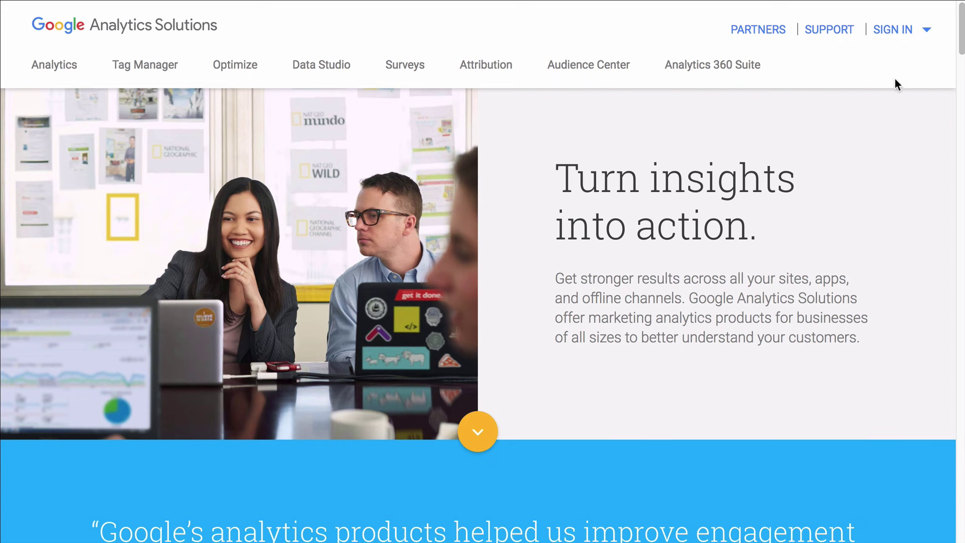
- Sign in to Google Analytics, select the JoshHall.co account, and show the last 90 days
click(899, 38)
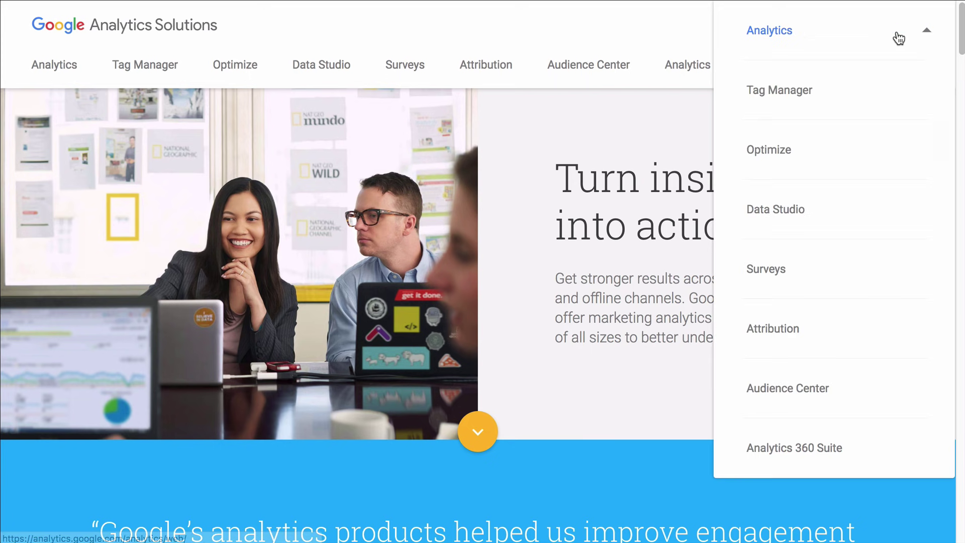
click(765, 32)
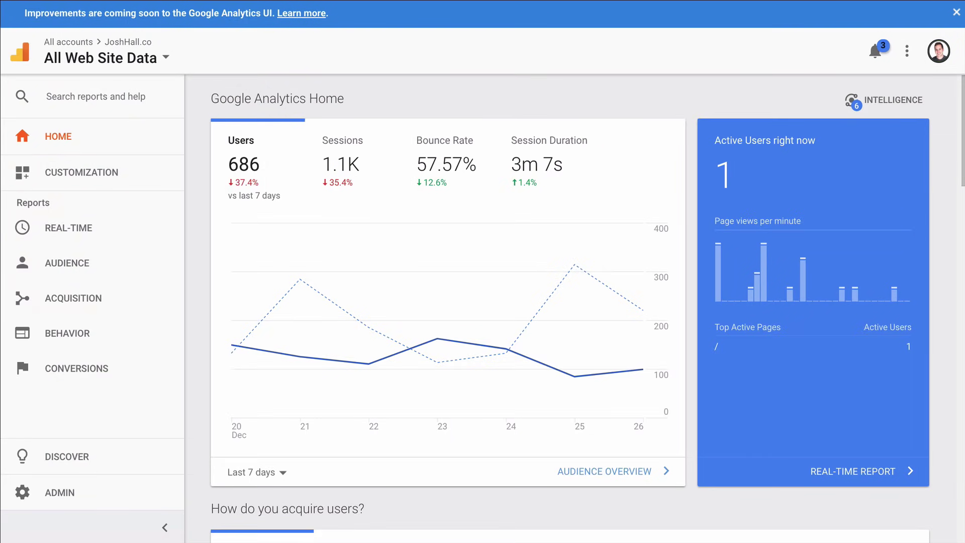
click(115, 56)
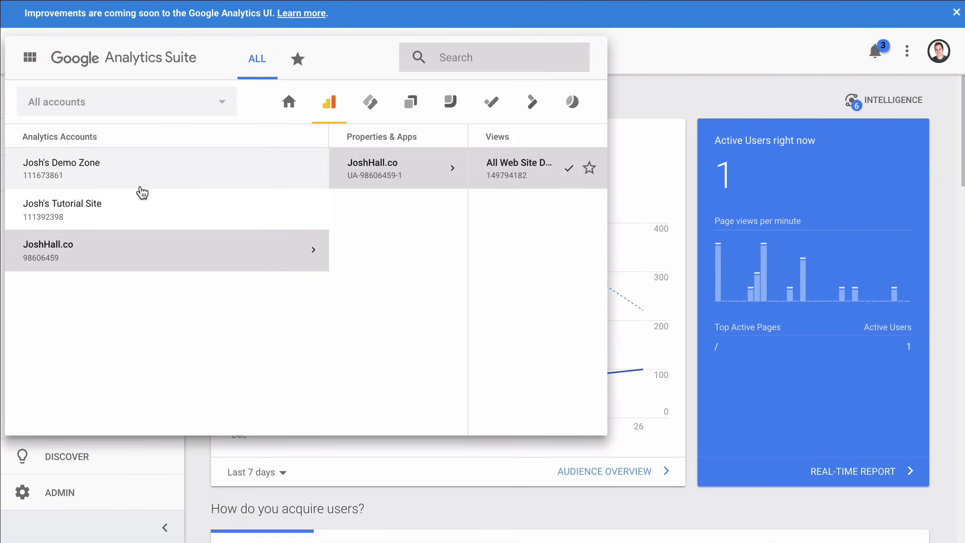
click(135, 253)
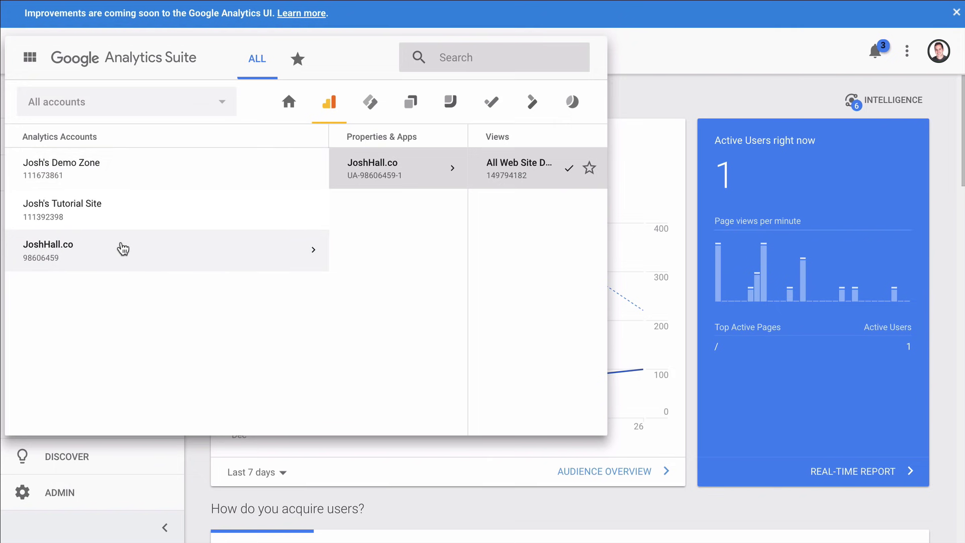
click(643, 93)
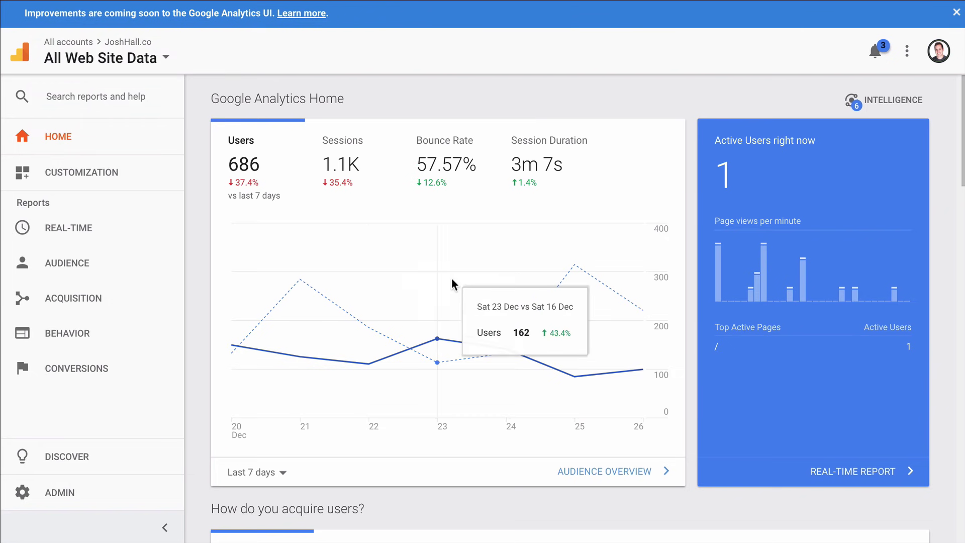
click(281, 475)
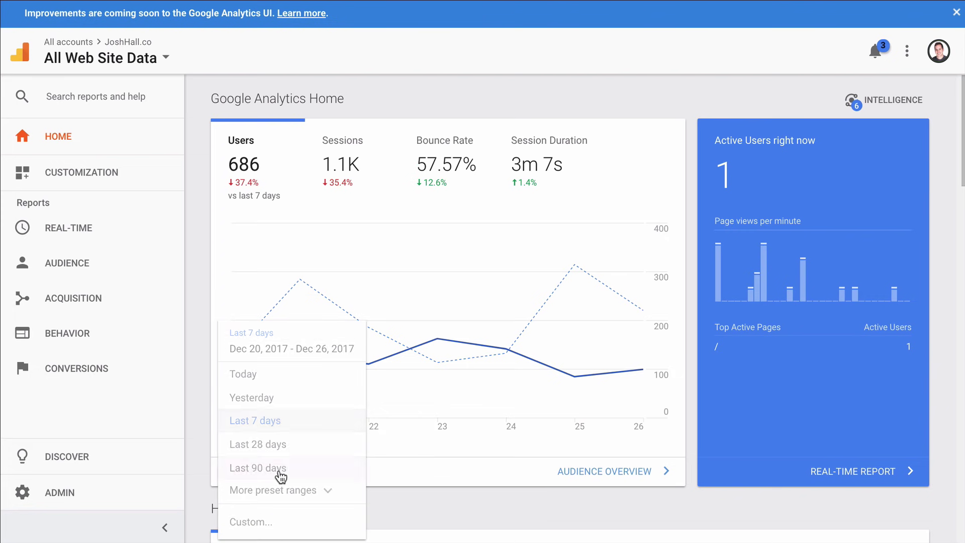
click(284, 469)
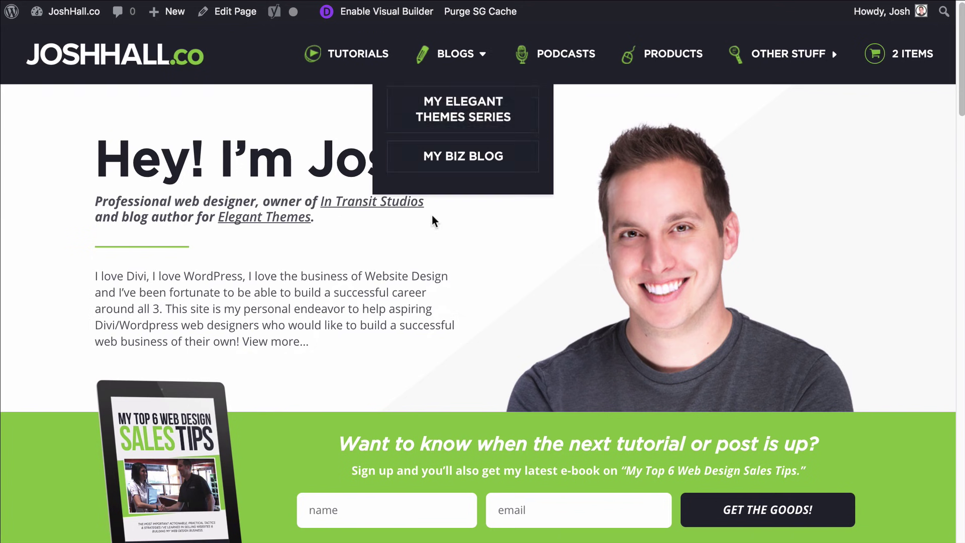
- Open the Tutorials page on joshhall.co
click(357, 71)
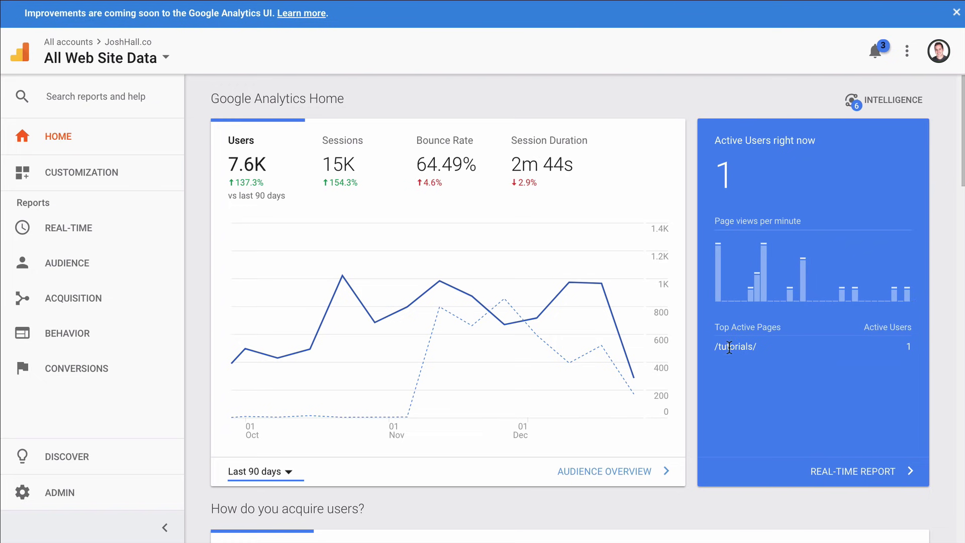
scroll(694, 102, down, 8)
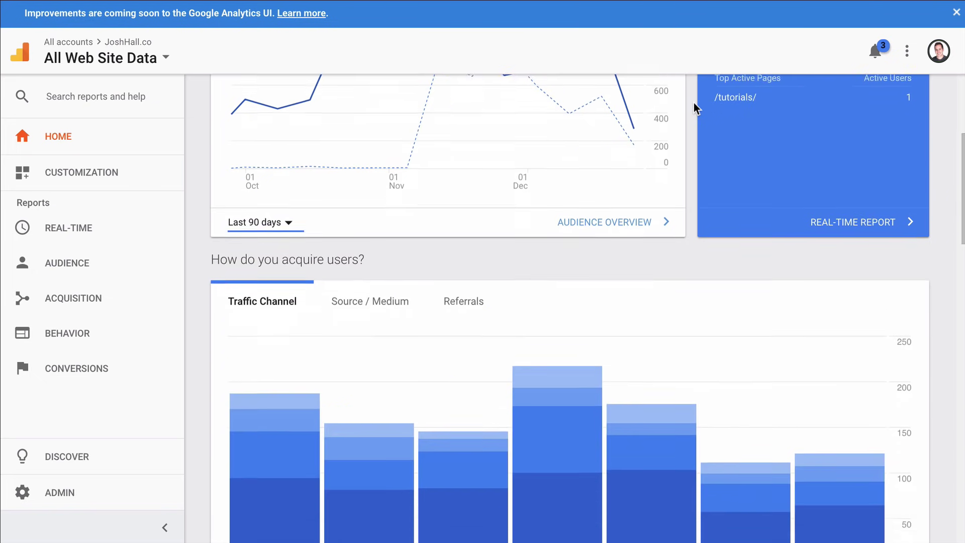
scroll(582, 149, down, 7)
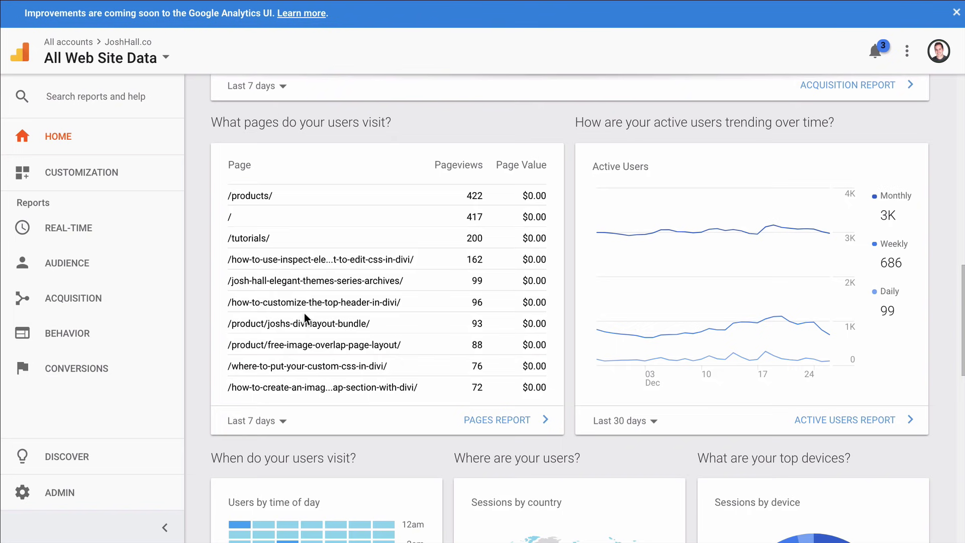
scroll(578, 234, down, 6)
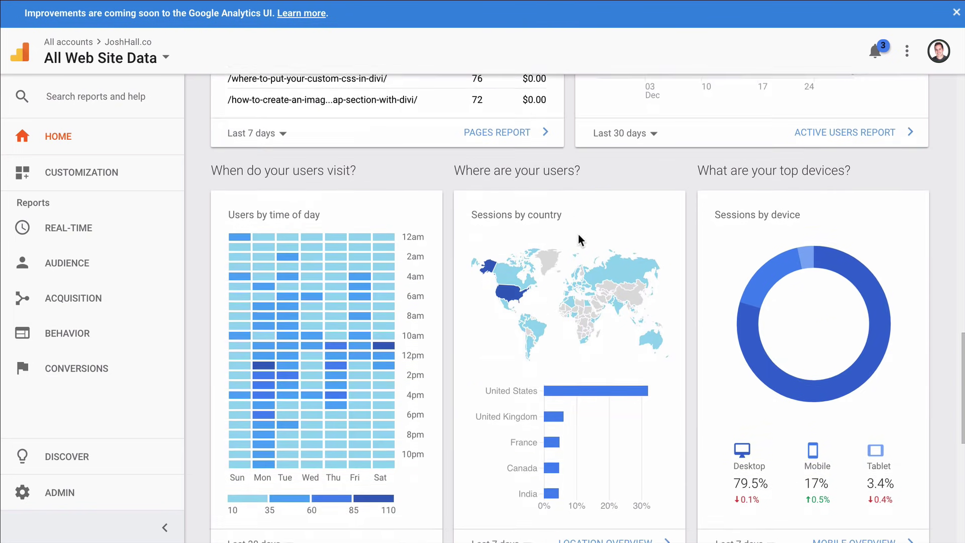
mouse_move(582, 254)
scroll(582, 254, up, 10)
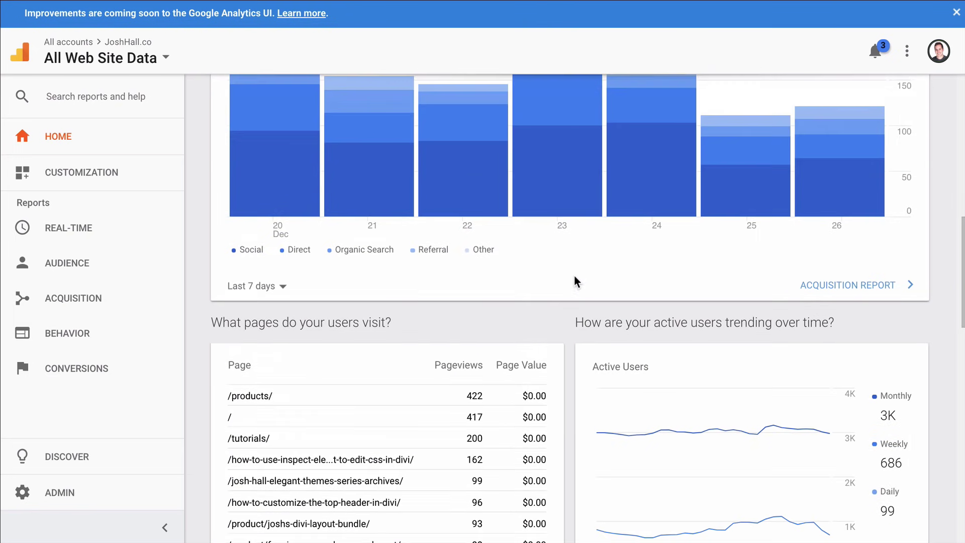
scroll(572, 288, down, 3)
scroll(568, 302, down, 2)
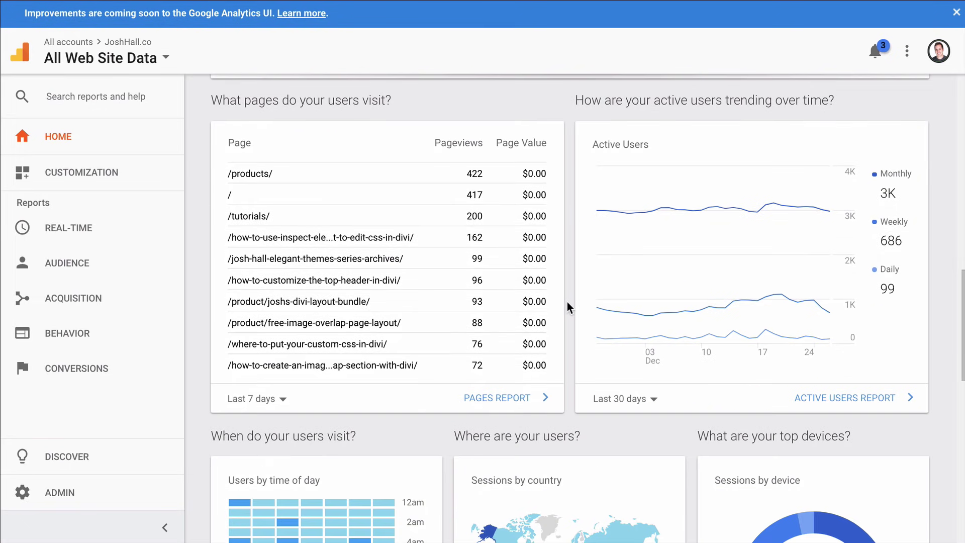
scroll(567, 302, up, 12)
scroll(567, 302, up, 3)
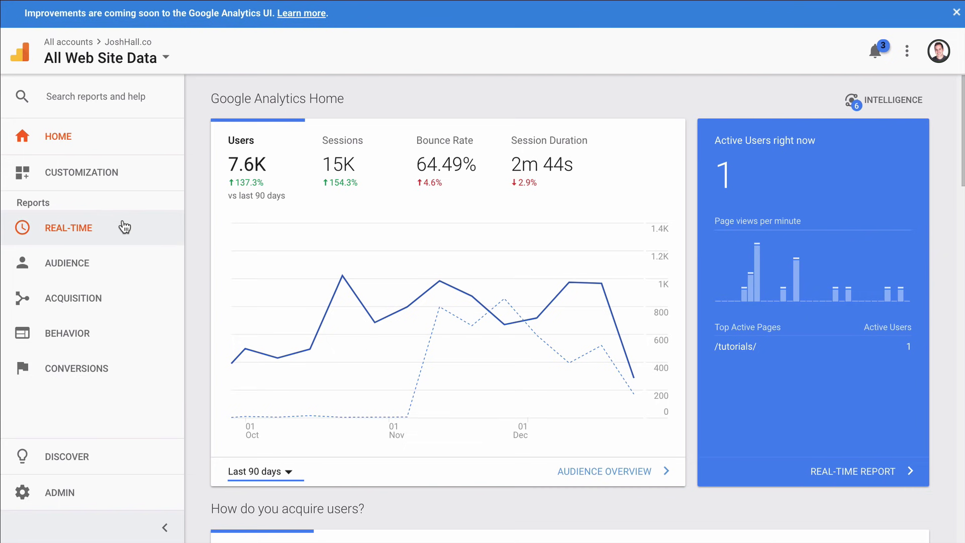
- Review the Real-Time Overview showing one desktop user on /tutorials/, then collapse Real-Time
click(68, 230)
click(62, 259)
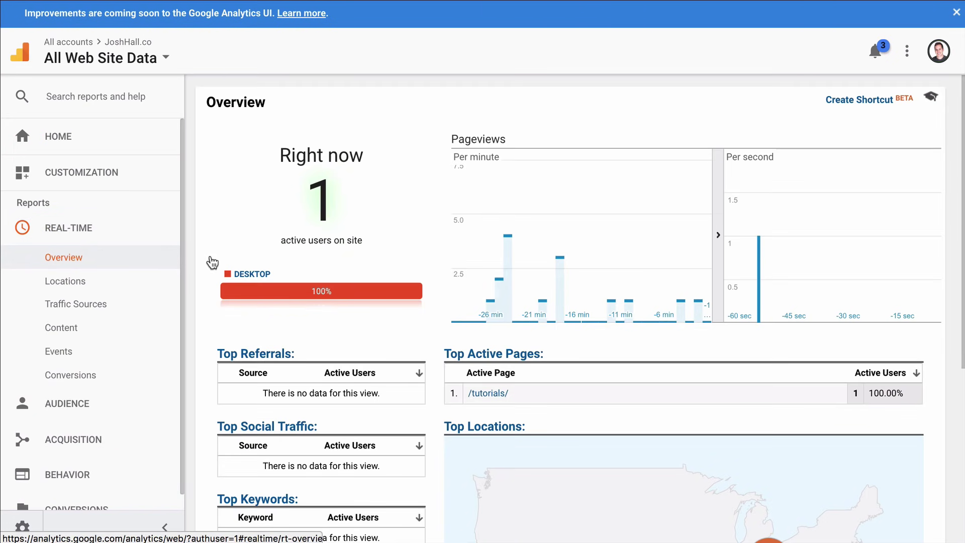
scroll(584, 237, down, 3)
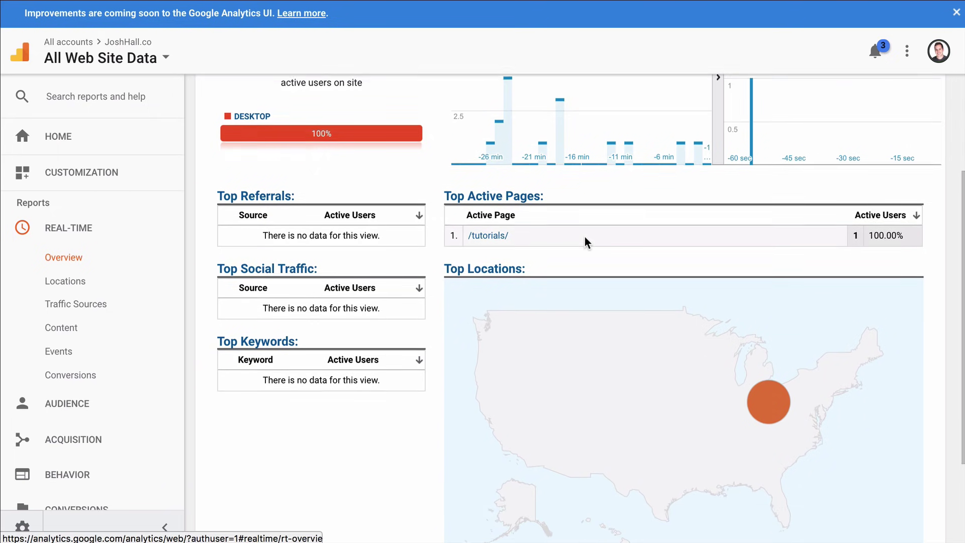
scroll(729, 387, down, 1)
mouse_move(769, 375)
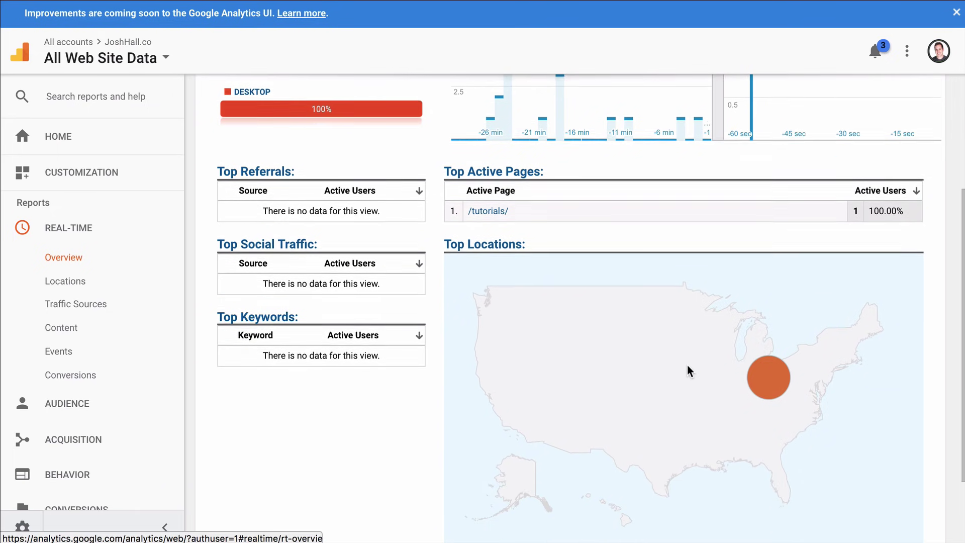
scroll(693, 361, up, 2)
scroll(739, 351, up, 2)
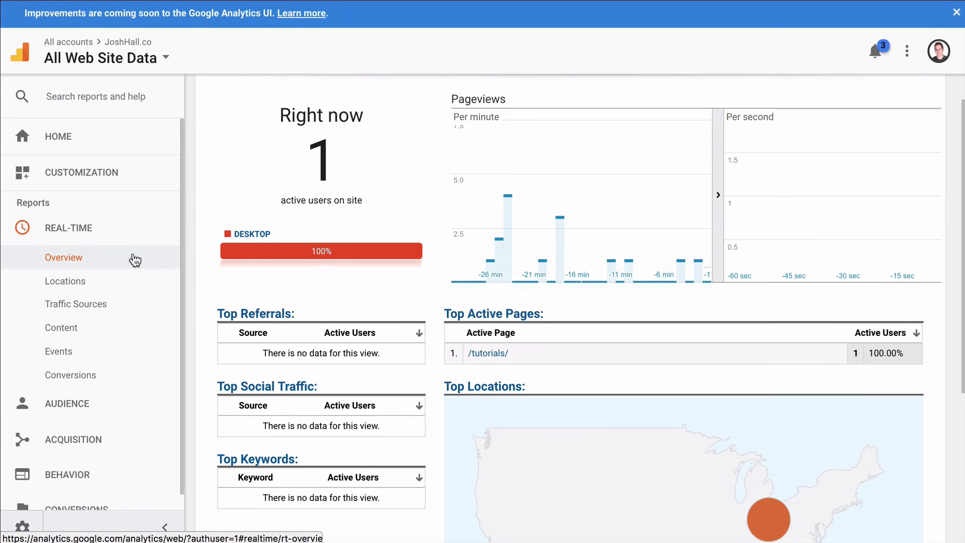
click(95, 236)
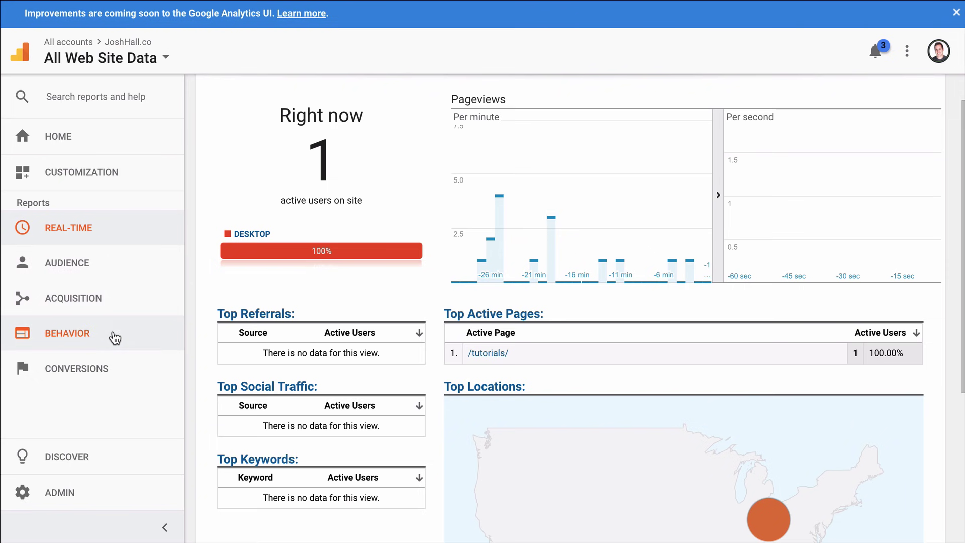
- Open Behavior > Site Content > All Pages and look over the pageviews per page
click(126, 330)
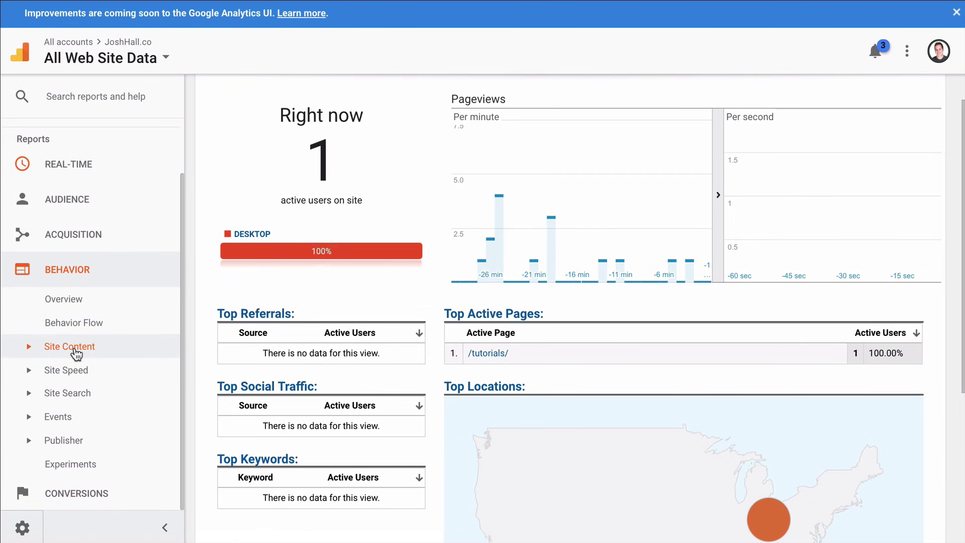
click(49, 352)
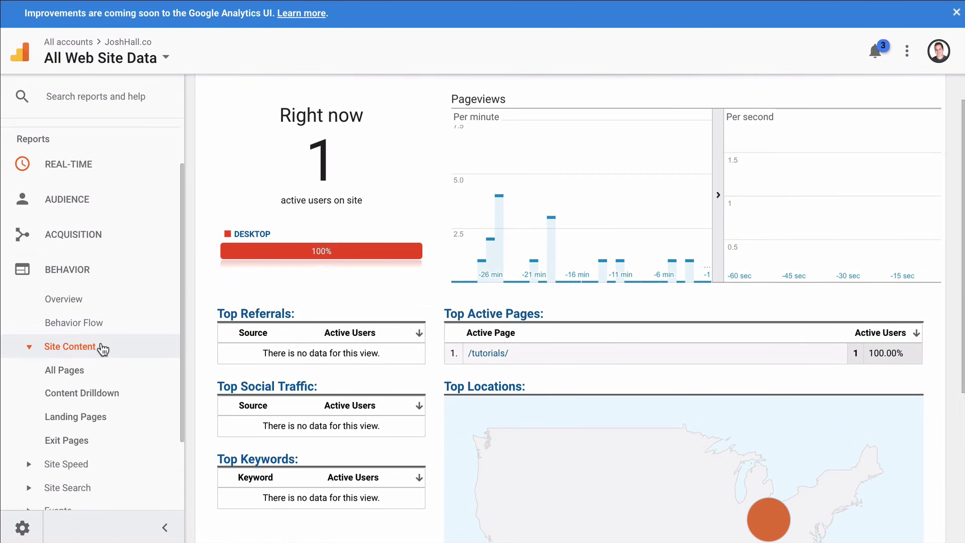
click(76, 376)
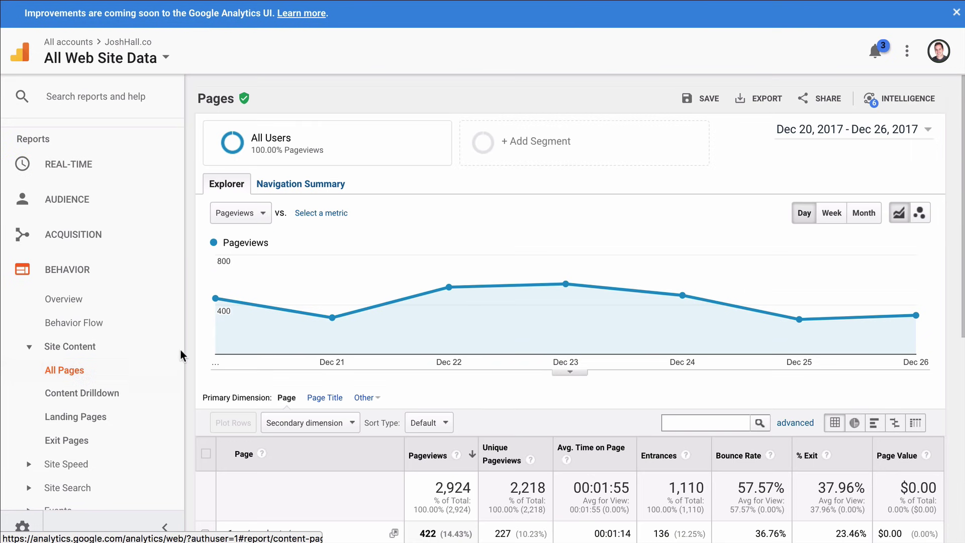
scroll(116, 323, down, 1)
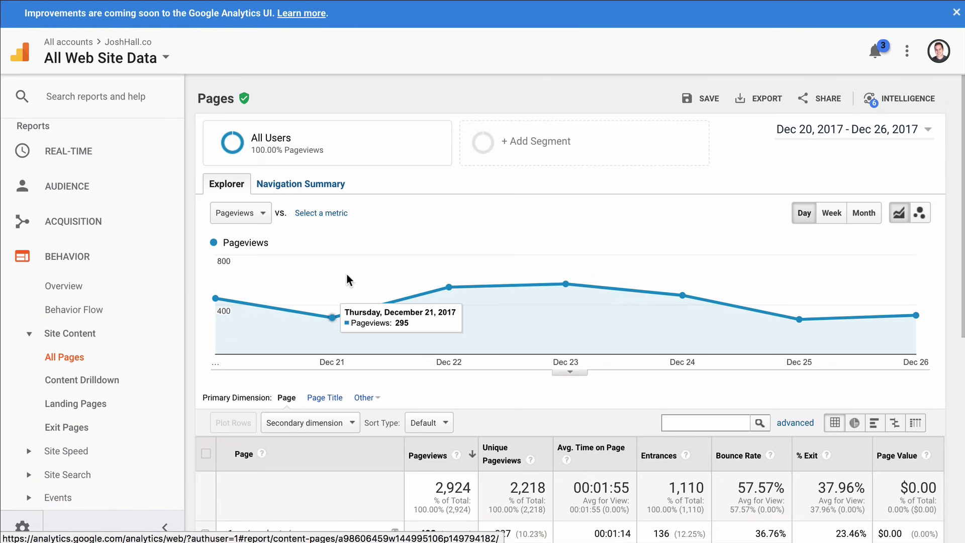
scroll(420, 257, down, 1)
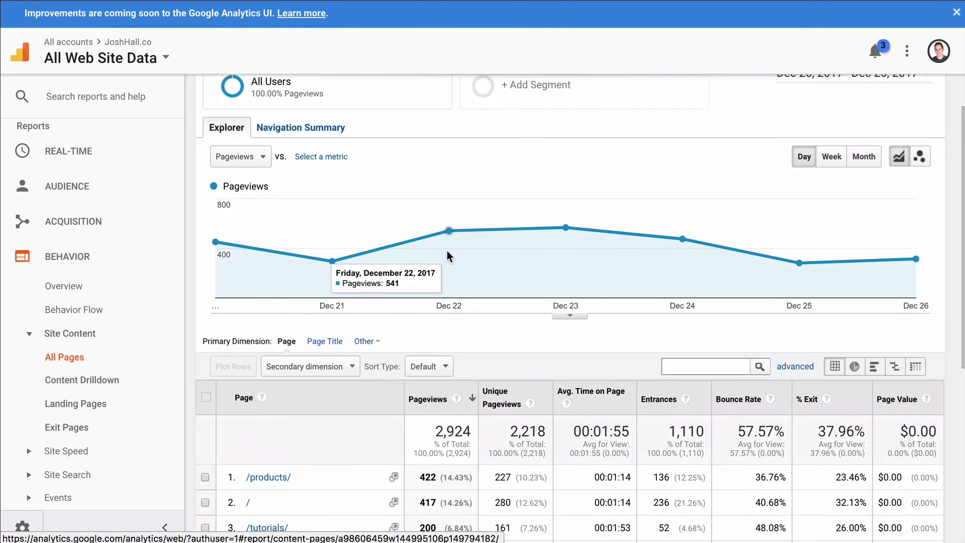
scroll(447, 250, up, 1)
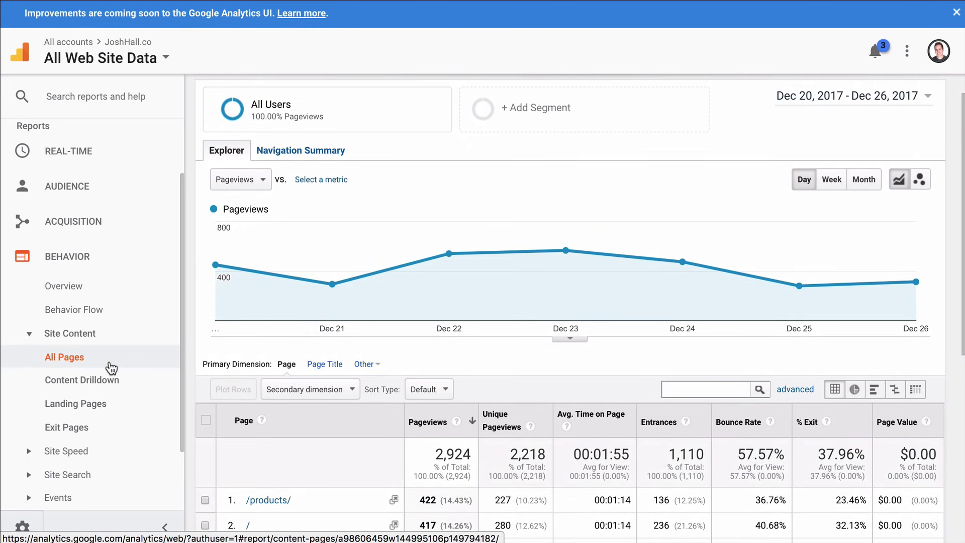
scroll(615, 267, down, 5)
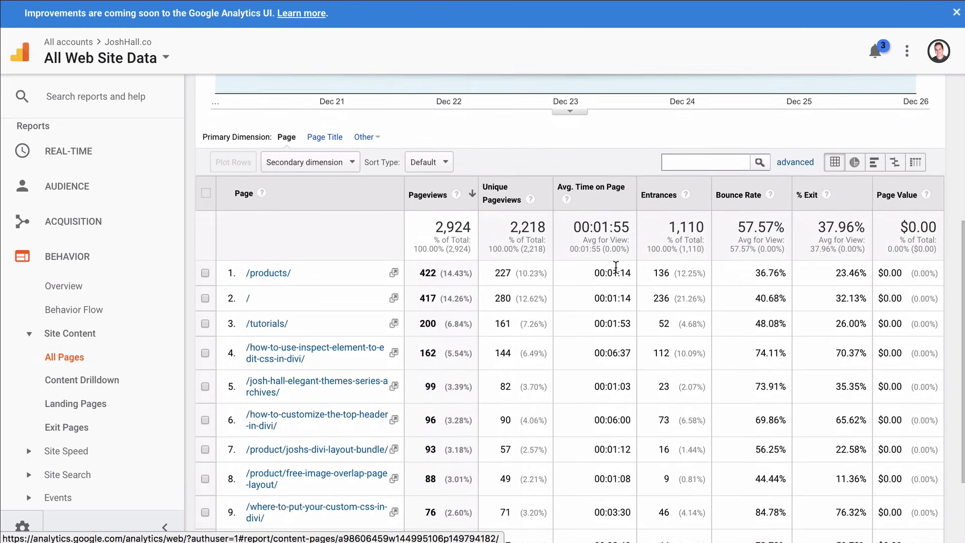
scroll(615, 267, up, 5)
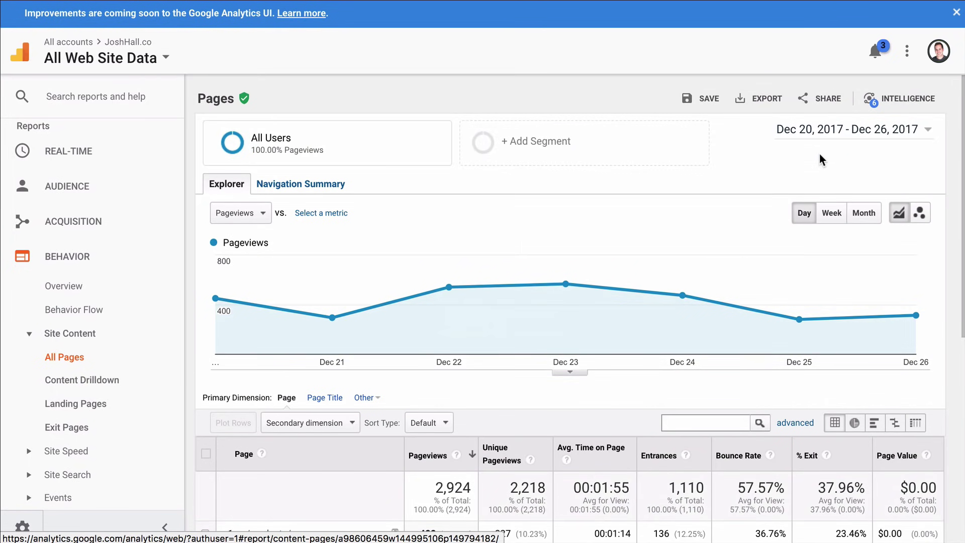
- Apply a Nov 1 – Dec 27, 2017 date range and review the 22,860 pageviews
click(824, 136)
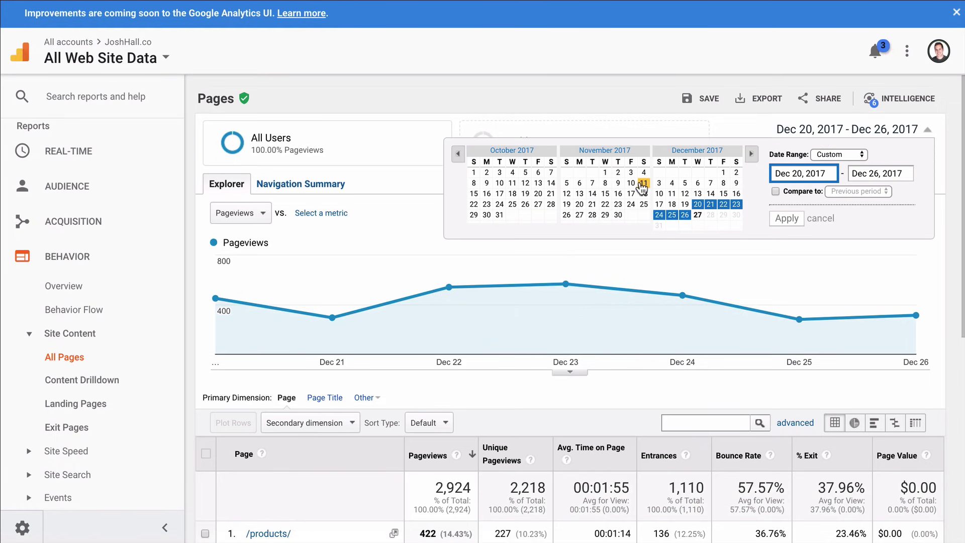
click(607, 174)
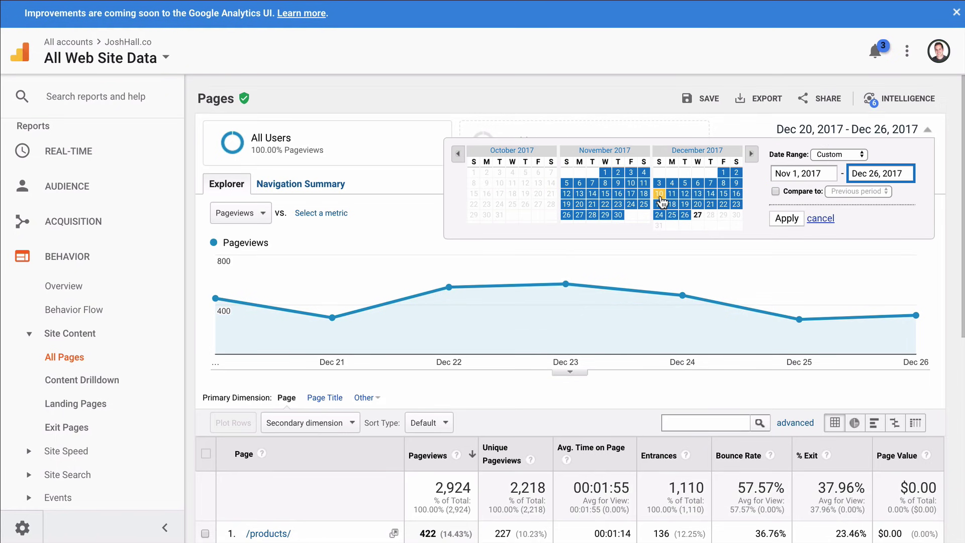
click(698, 215)
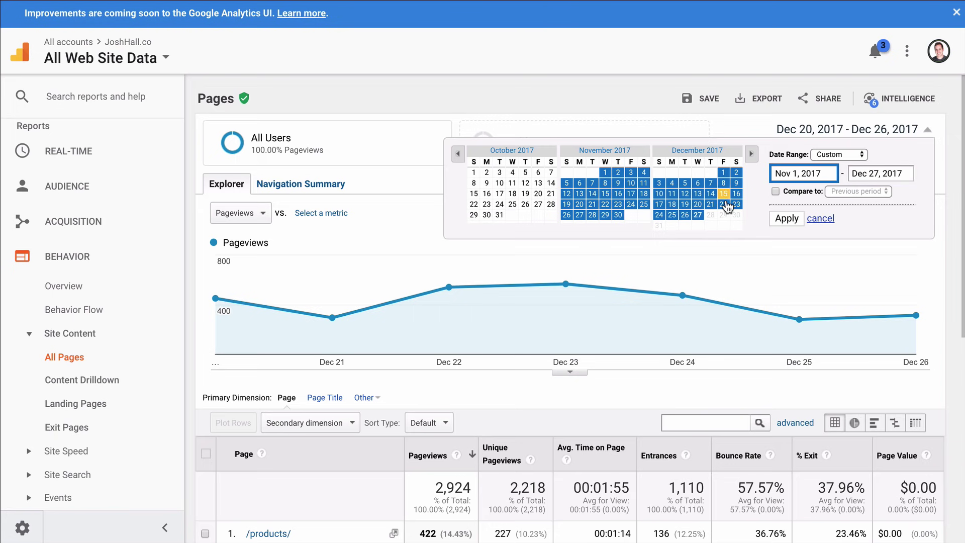
click(786, 219)
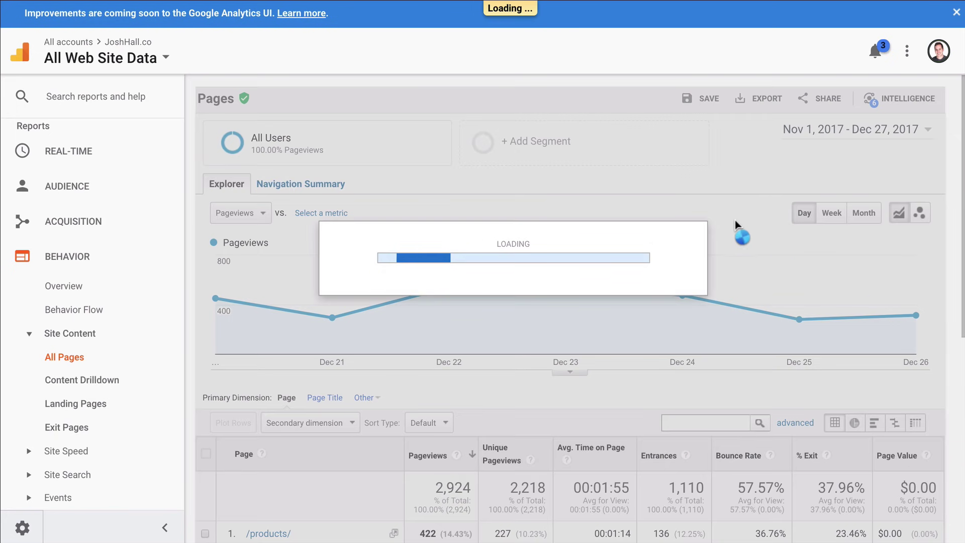
scroll(575, 151, down, 2)
scroll(718, 155, down, 3)
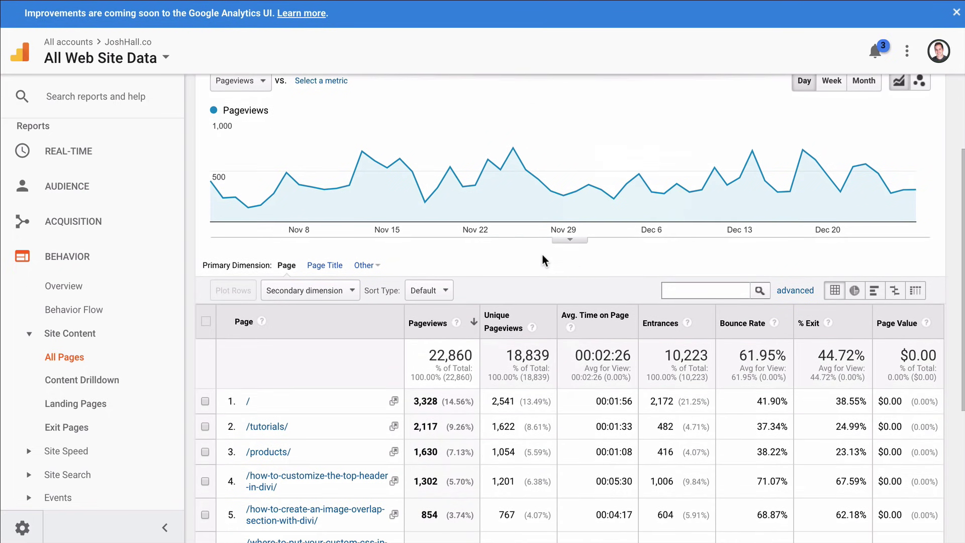
scroll(530, 257, down, 1)
scroll(531, 256, up, 1)
scroll(531, 257, up, 1)
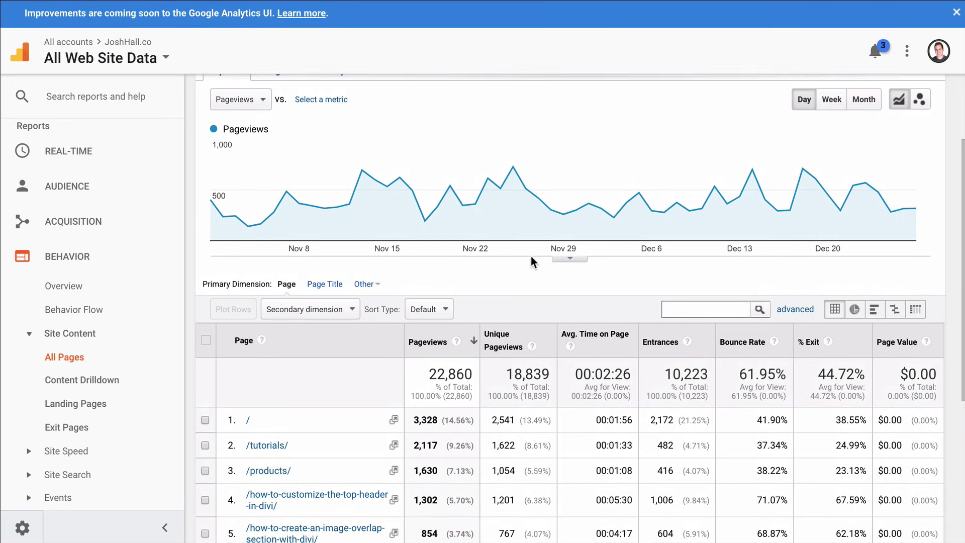
scroll(518, 278, down, 1)
scroll(518, 277, up, 1)
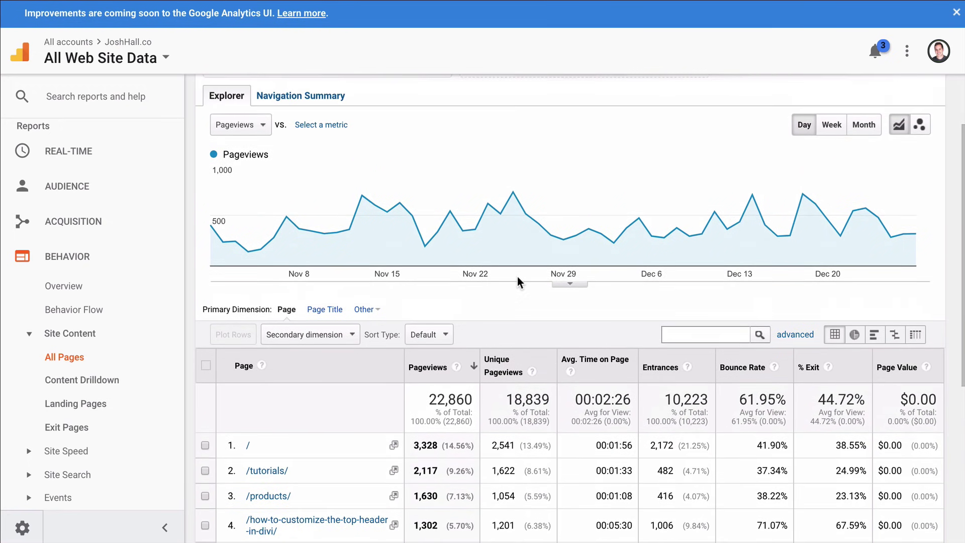
scroll(518, 277, down, 1)
scroll(518, 277, down, 5)
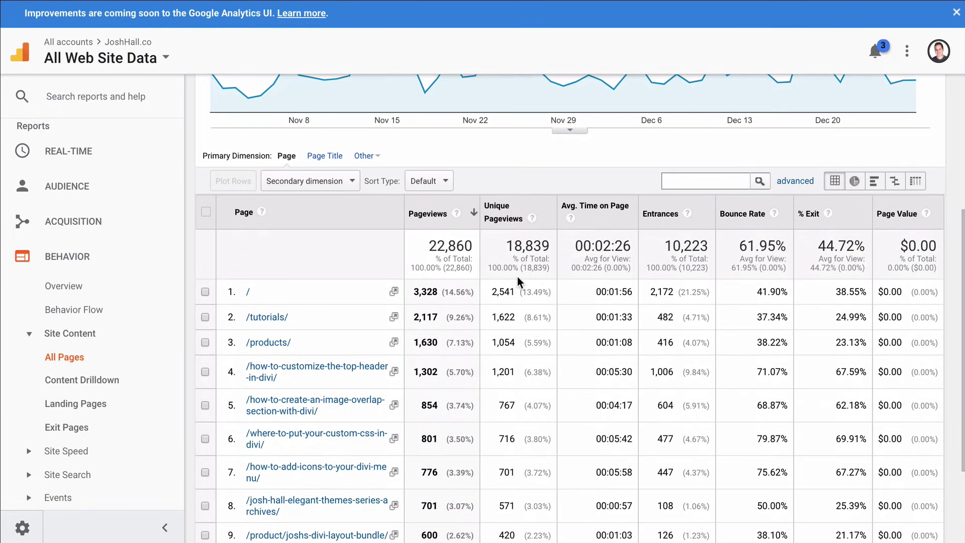
scroll(584, 279, down, 1)
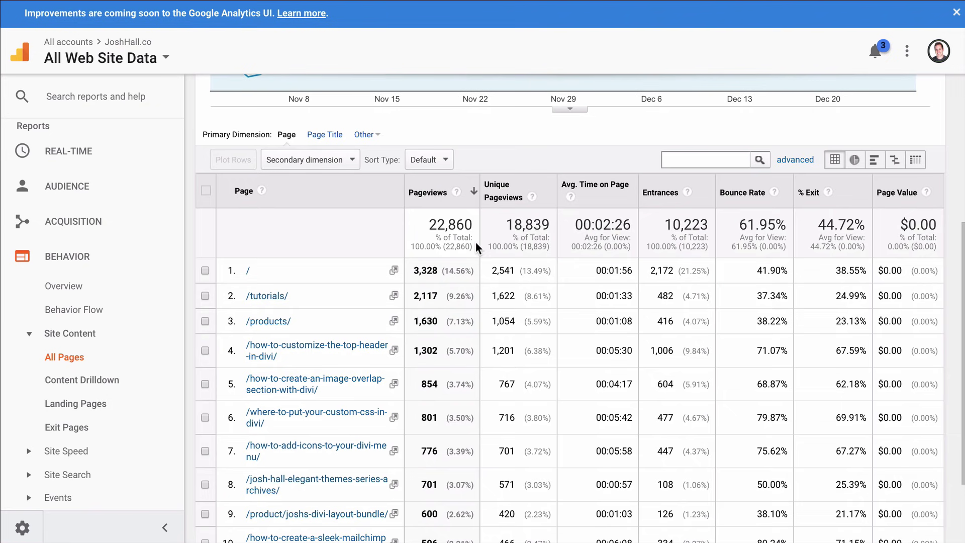
scroll(484, 239, up, 5)
scroll(774, 195, up, 1)
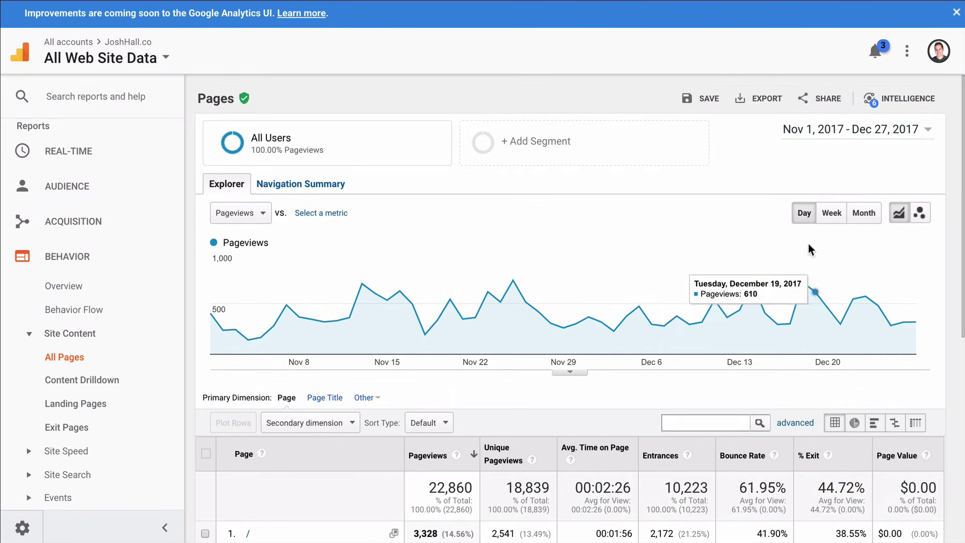
scroll(583, 251, down, 7)
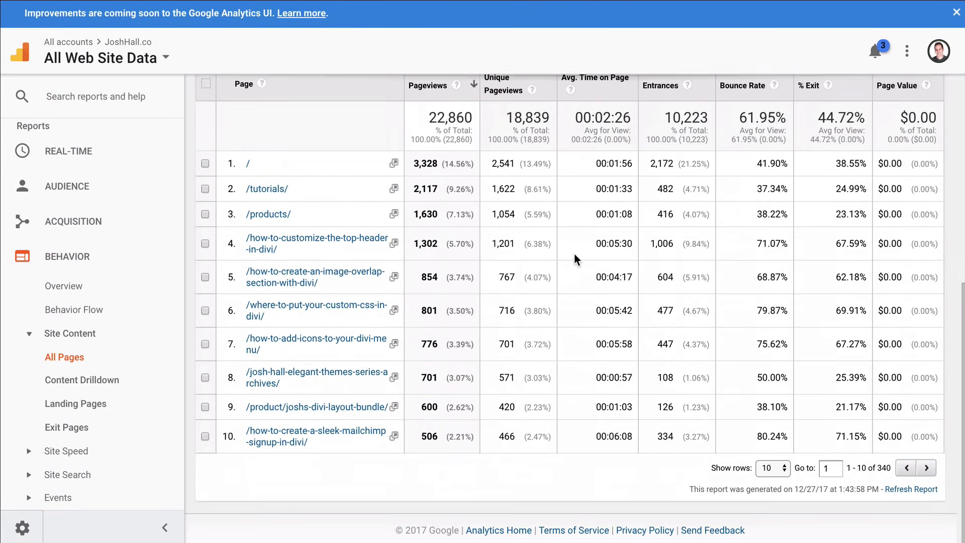
scroll(334, 243, up, 1)
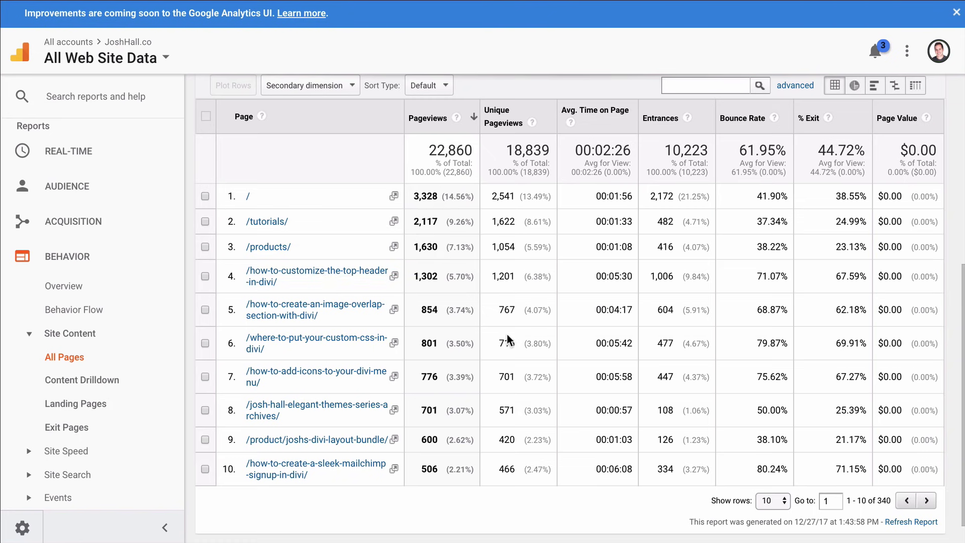
scroll(387, 347, down, 1)
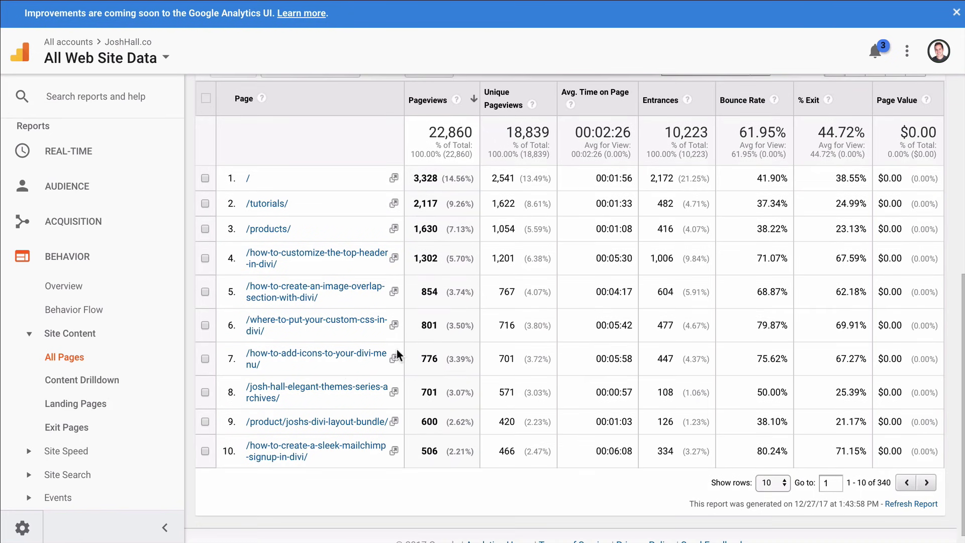
- Show 50 rows in the All Pages table and review bounce and exit rates
click(784, 481)
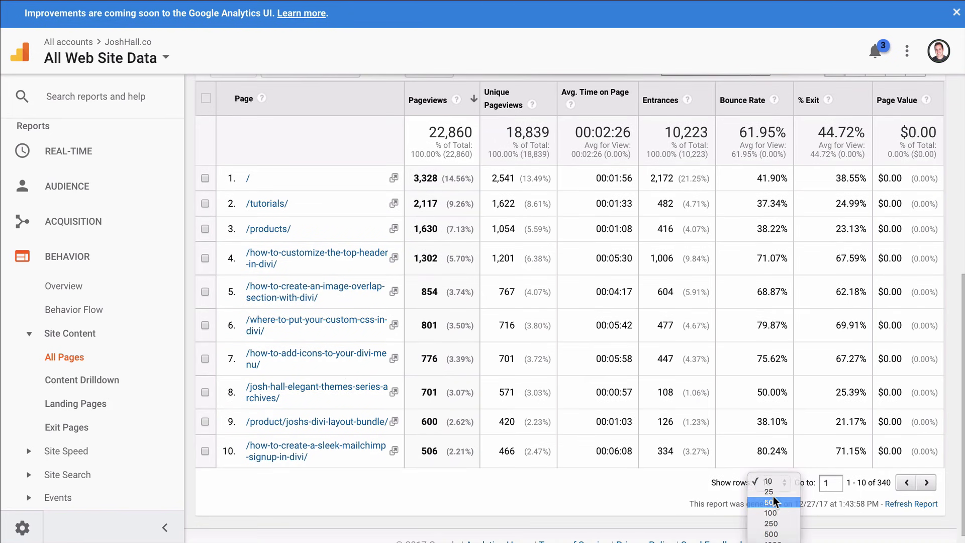
click(773, 497)
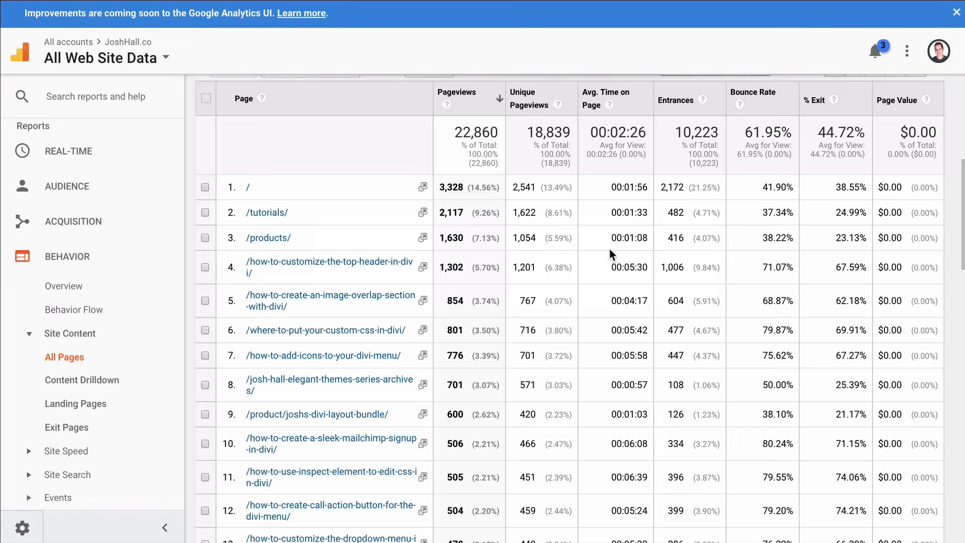
scroll(562, 231, down, 7)
scroll(562, 234, down, 8)
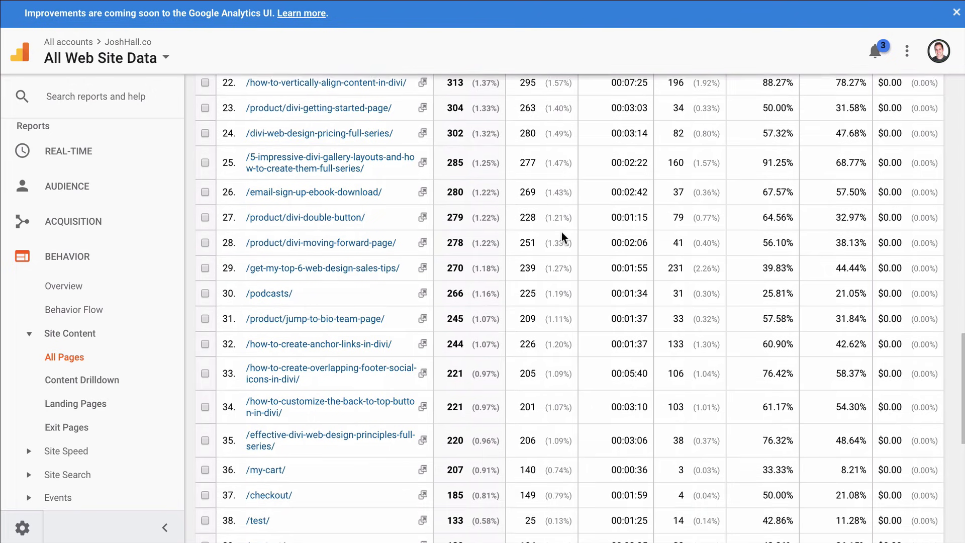
scroll(562, 231, up, 15)
scroll(524, 343, down, 4)
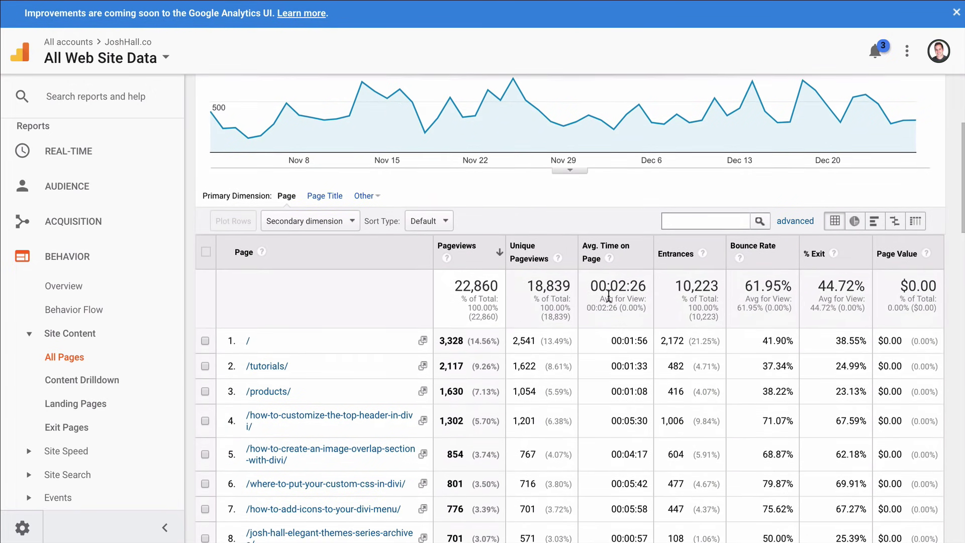
scroll(599, 271, down, 1)
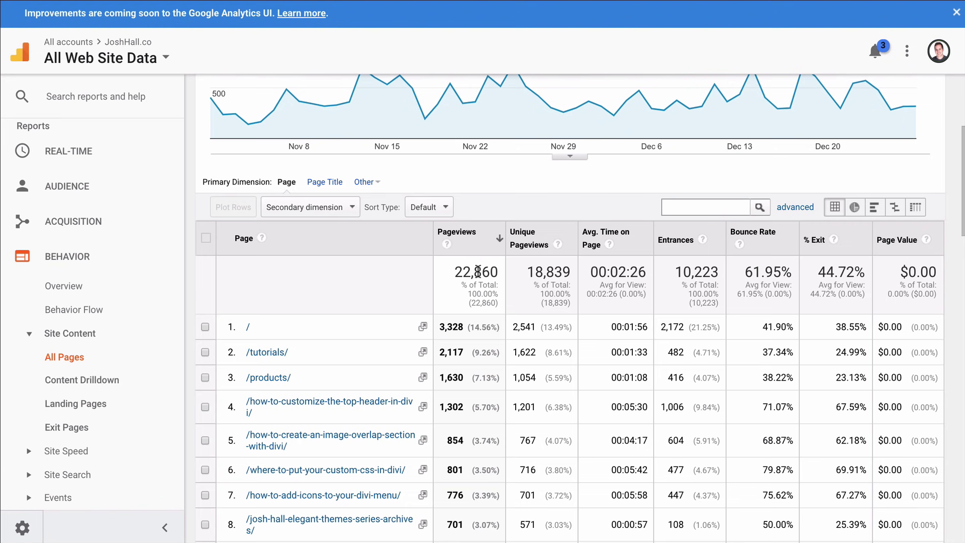
scroll(475, 303, down, 1)
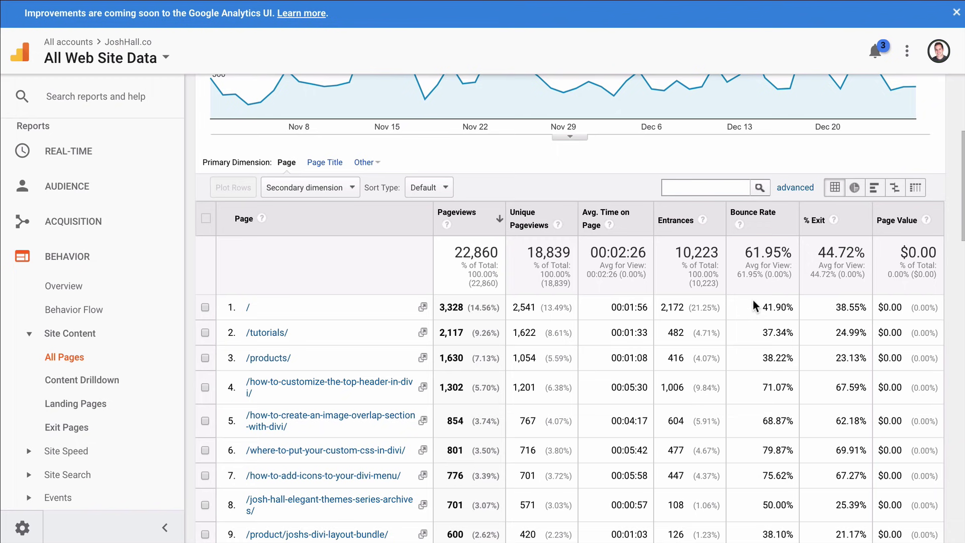
scroll(729, 344, down, 2)
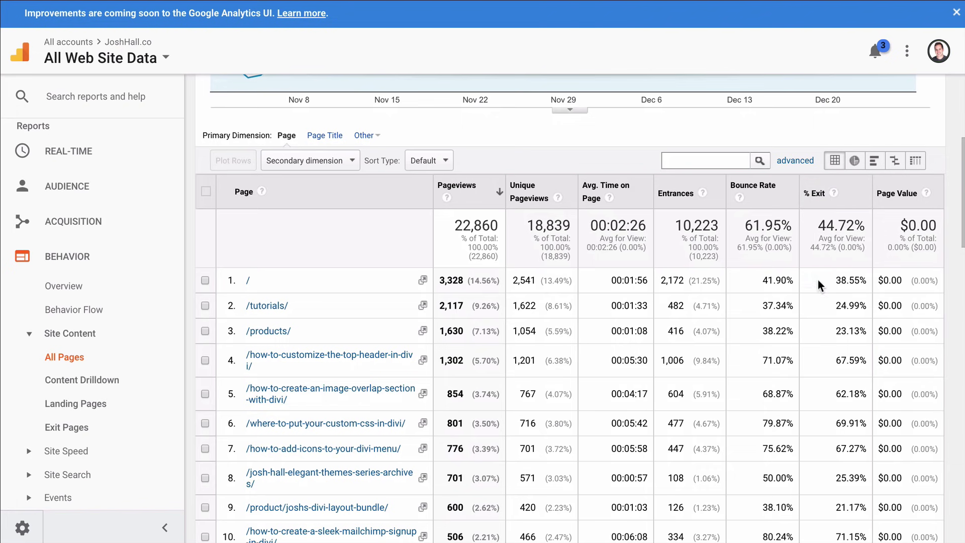
scroll(800, 352, down, 1)
scroll(767, 291, up, 3)
scroll(768, 290, up, 1)
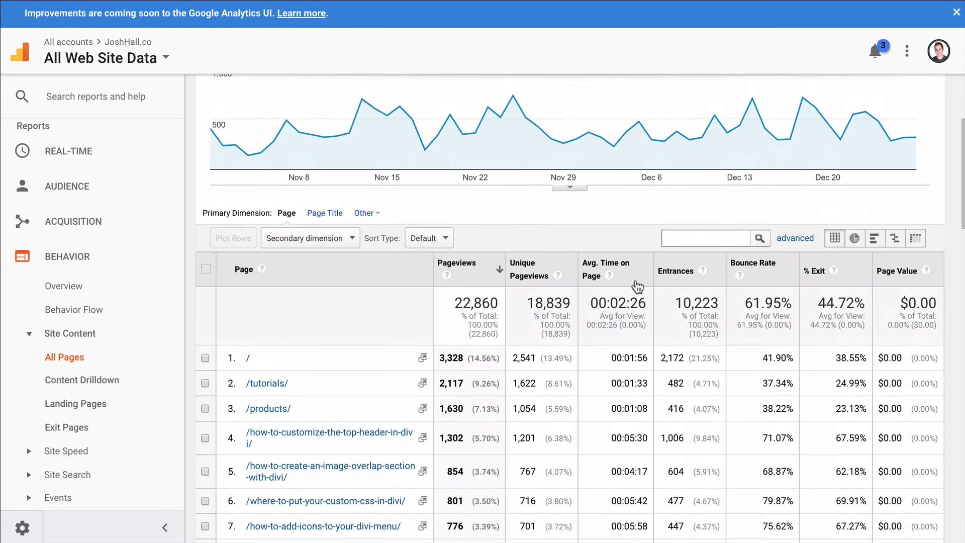
scroll(563, 270, up, 2)
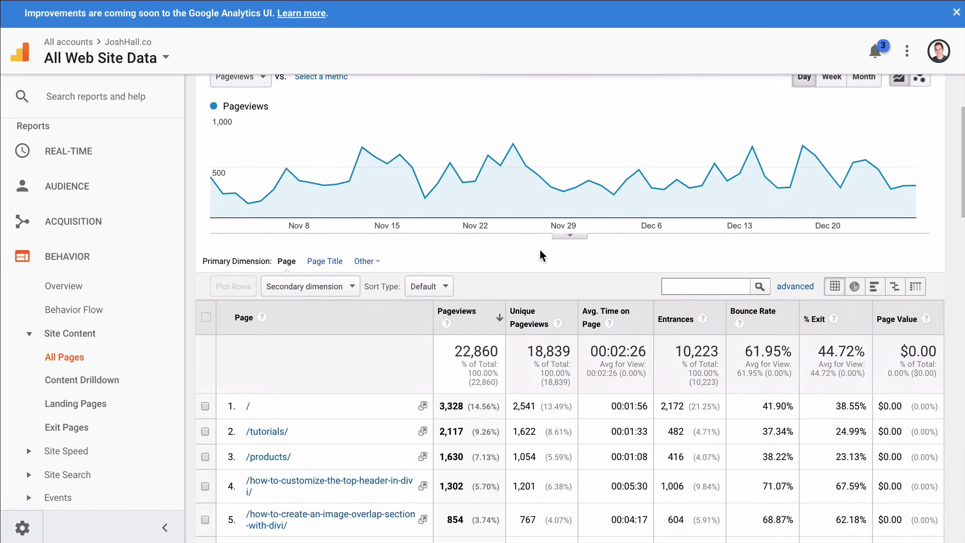
scroll(542, 246, up, 3)
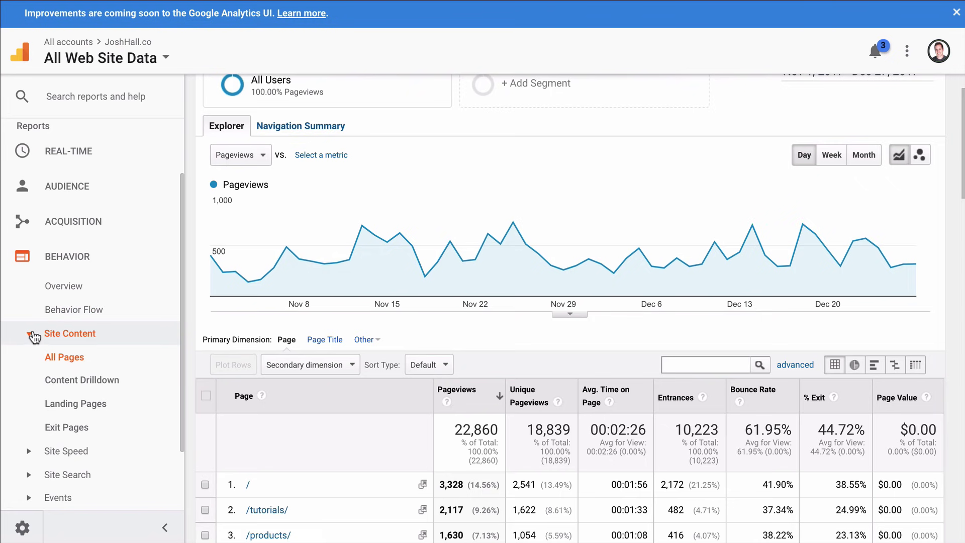
- Change the All Pages date range to Aug 16 – Dec 27, 2017 and review the pageviews
scroll(470, 287, up, 1)
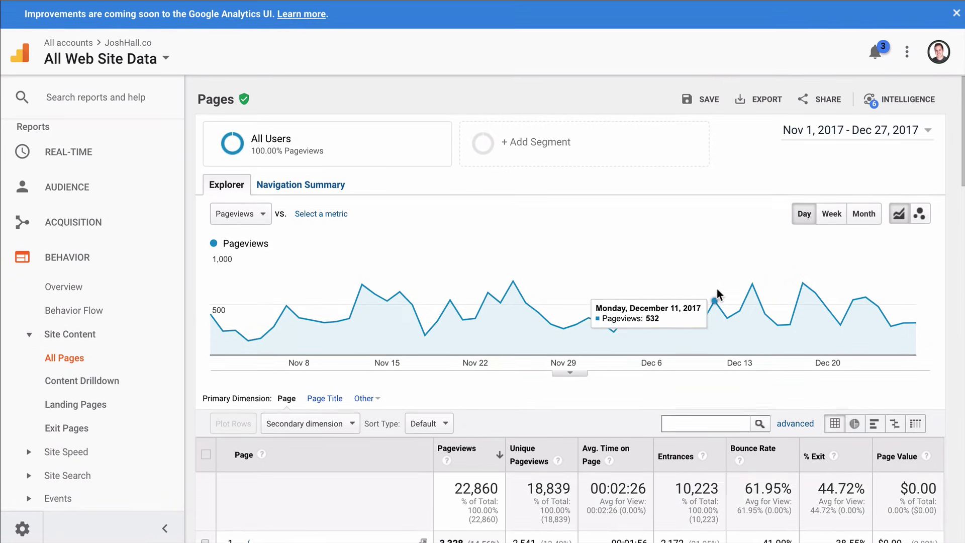
click(857, 128)
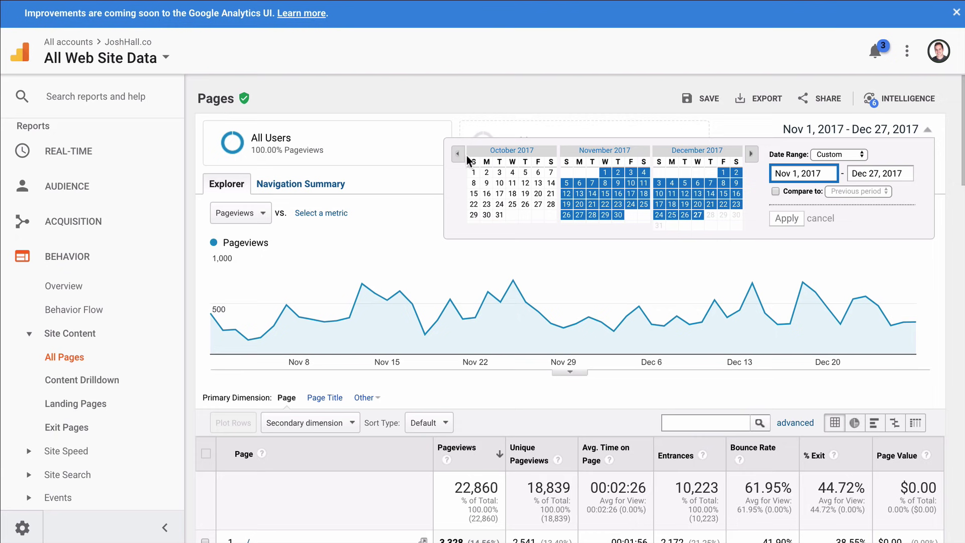
click(458, 154)
click(458, 156)
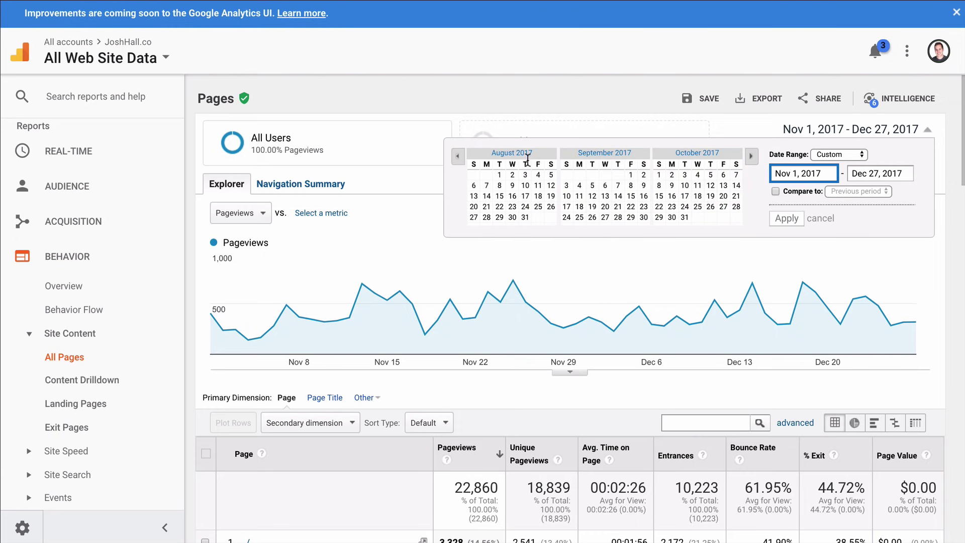
click(512, 196)
click(785, 219)
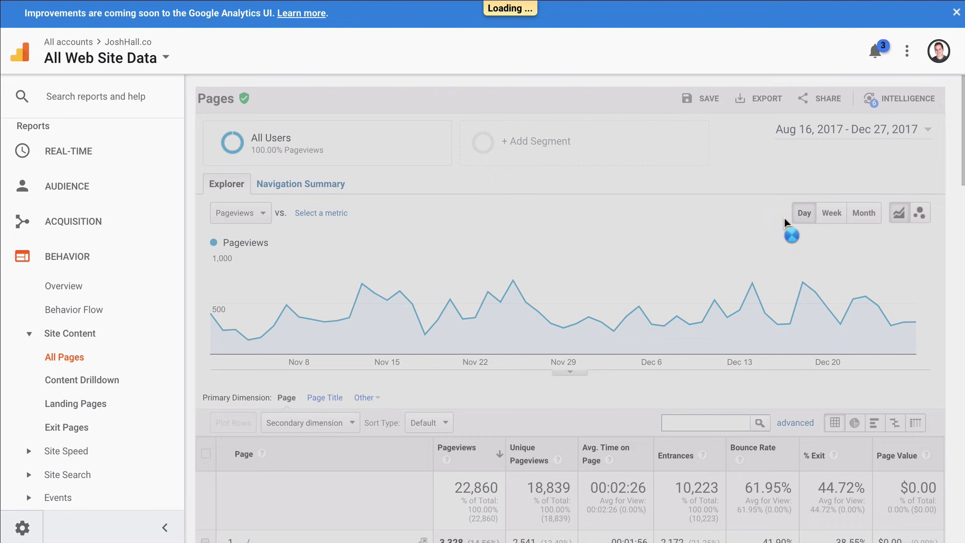
scroll(618, 227, down, 5)
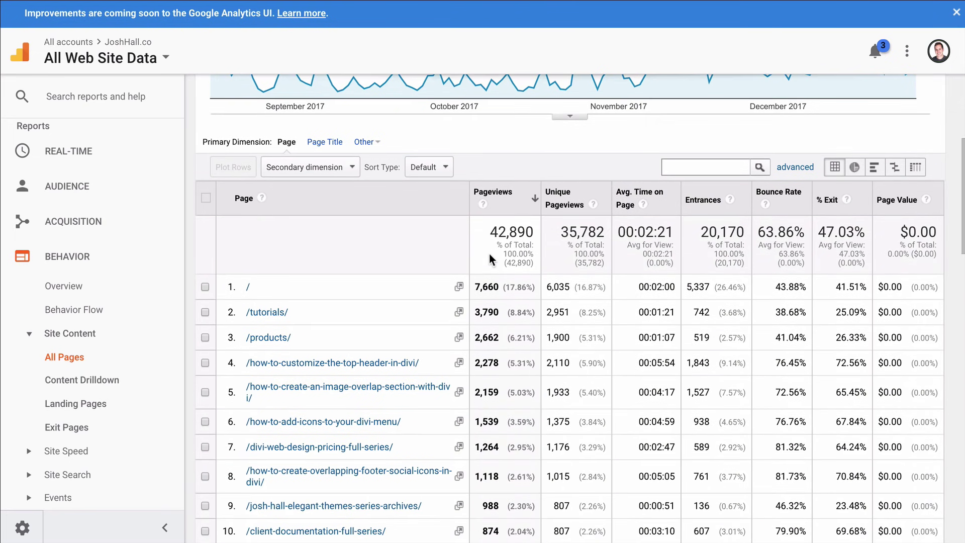
scroll(615, 288, up, 1)
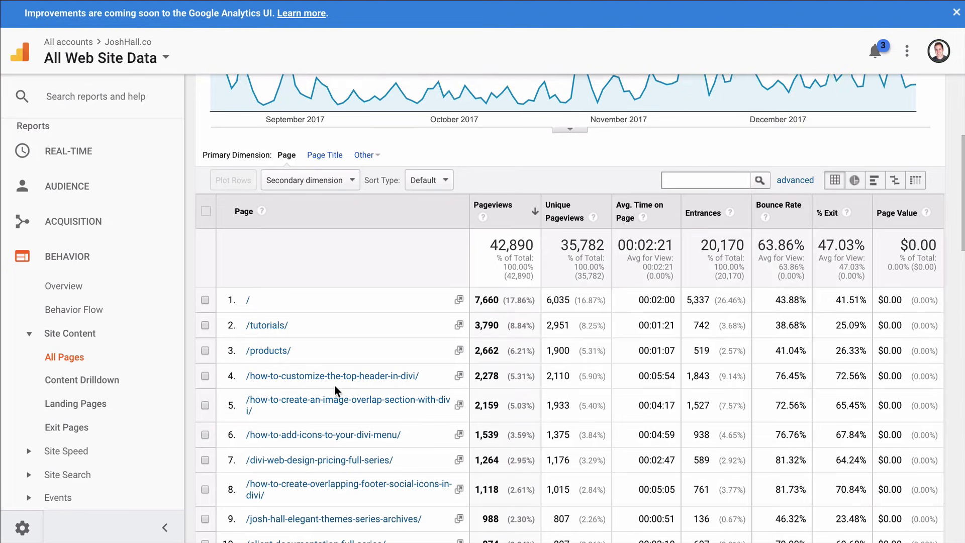
scroll(524, 327, down, 5)
scroll(525, 328, up, 6)
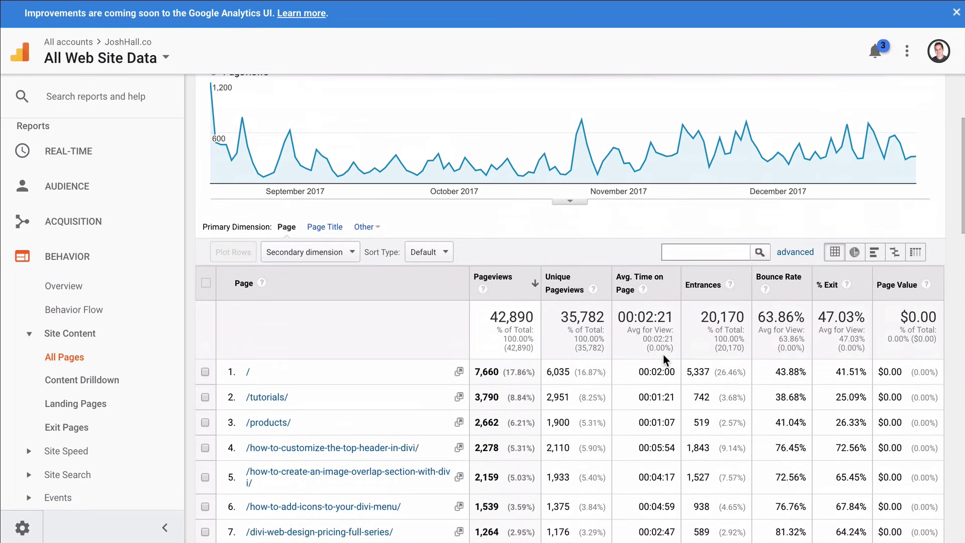
scroll(664, 358, up, 2)
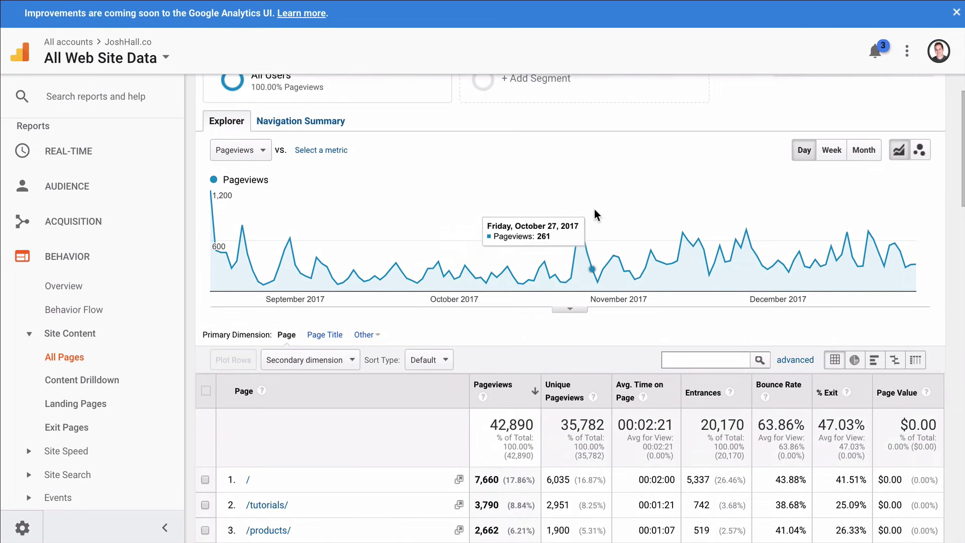
scroll(704, 216, up, 1)
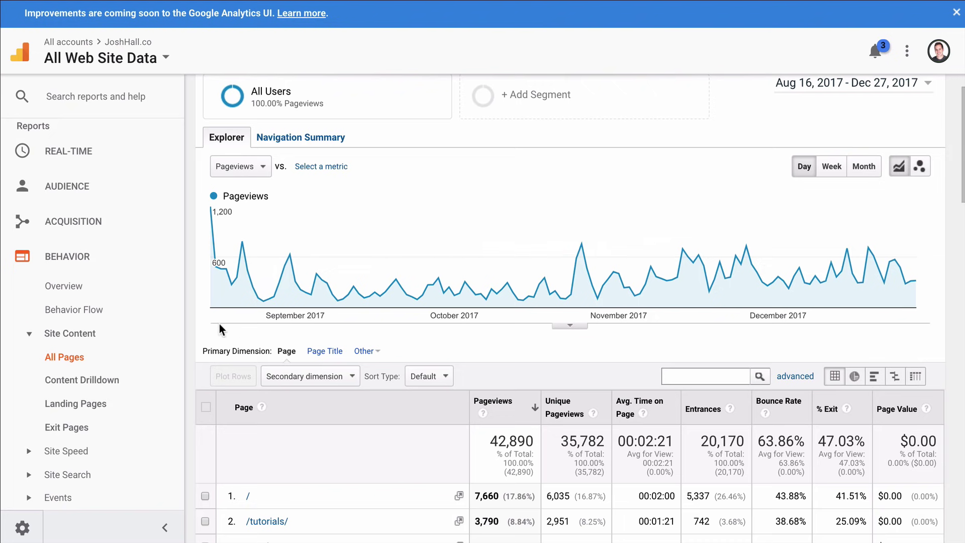
- Collapse Site Content, open the Behavior Flow report, and inspect its flow nodes
click(40, 338)
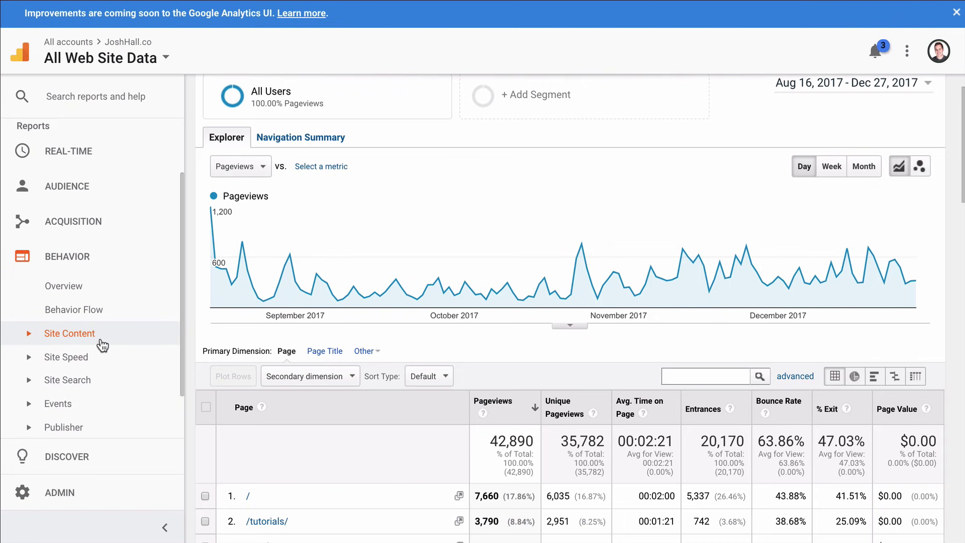
click(91, 311)
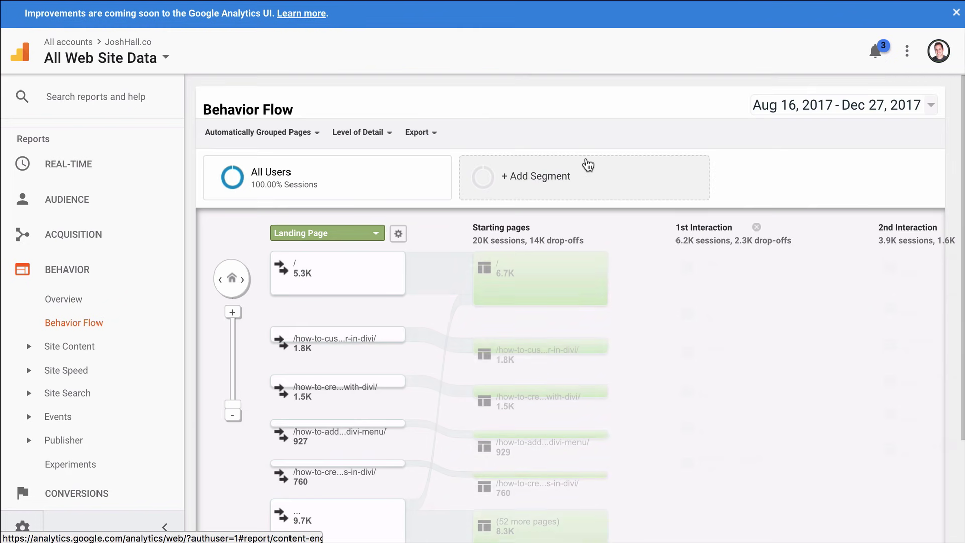
scroll(639, 166, down, 1)
scroll(639, 166, down, 2)
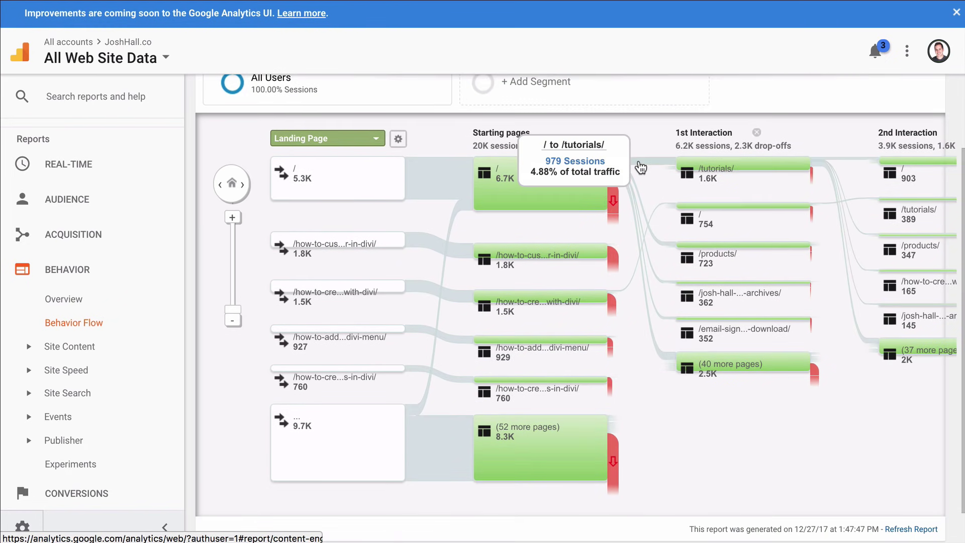
scroll(362, 195, up, 1)
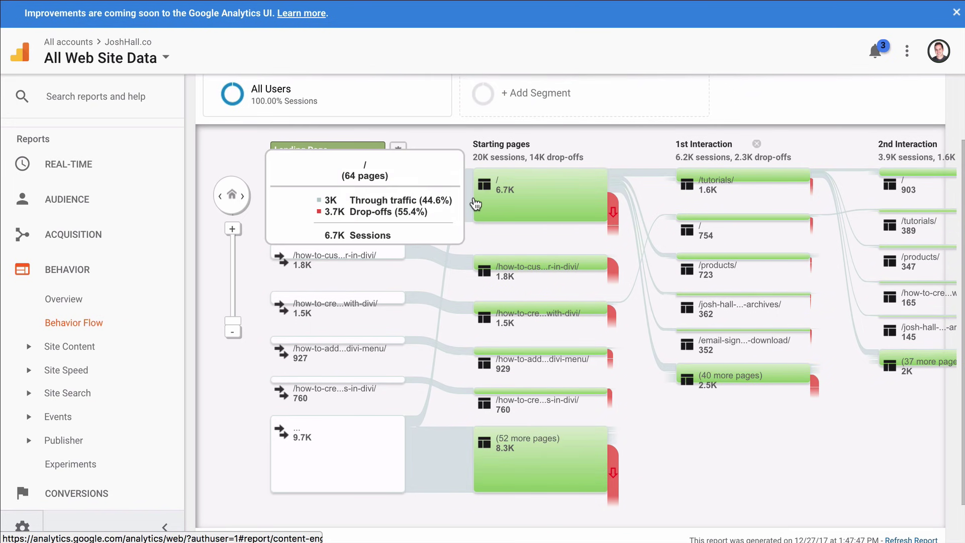
scroll(609, 146, up, 1)
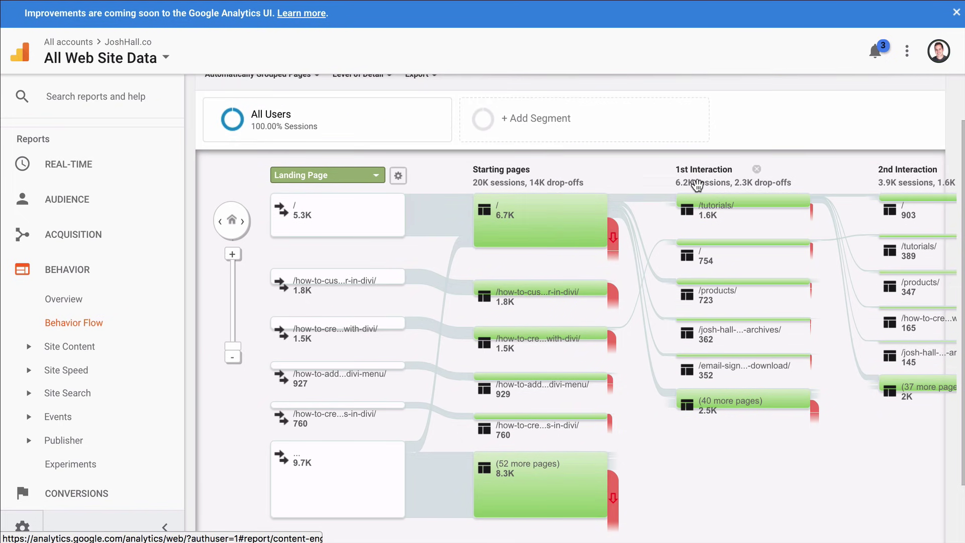
mouse_move(726, 286)
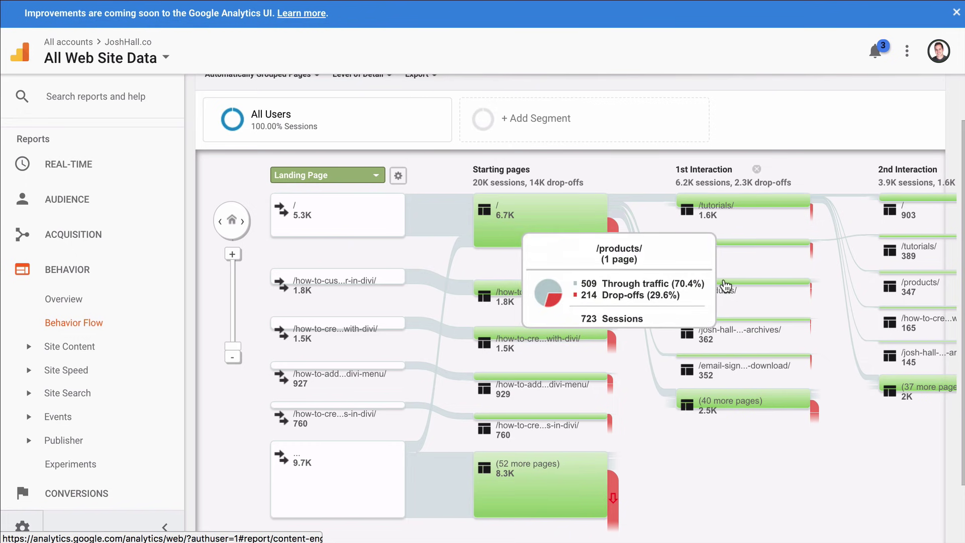
mouse_move(755, 329)
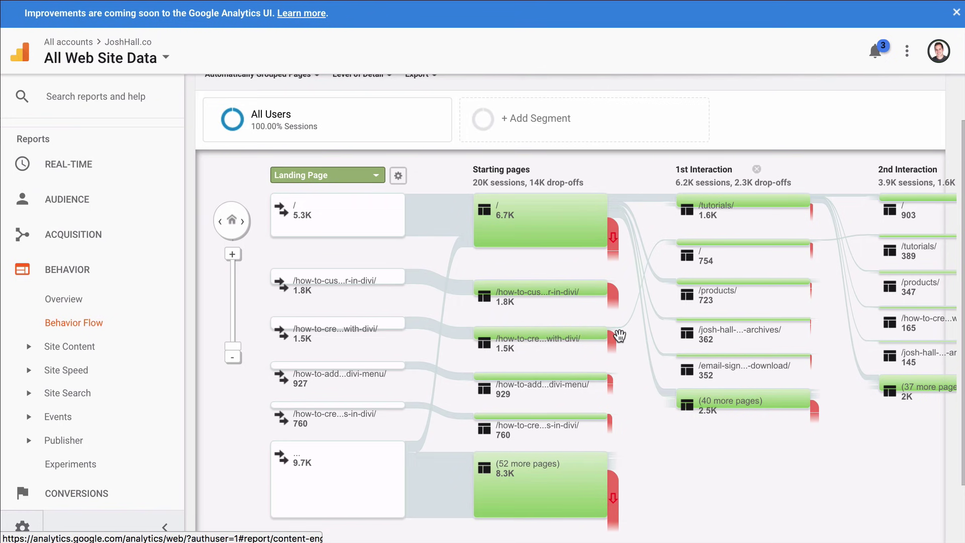
mouse_move(598, 326)
- Zoom the flow chart in twice and back out, then collapse the Behavior section
click(233, 254)
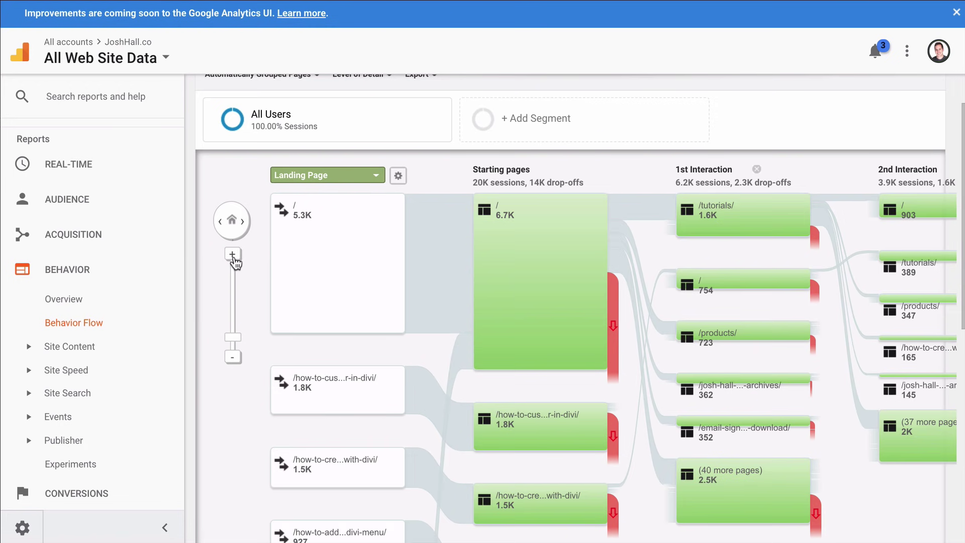
click(233, 255)
click(233, 357)
click(232, 356)
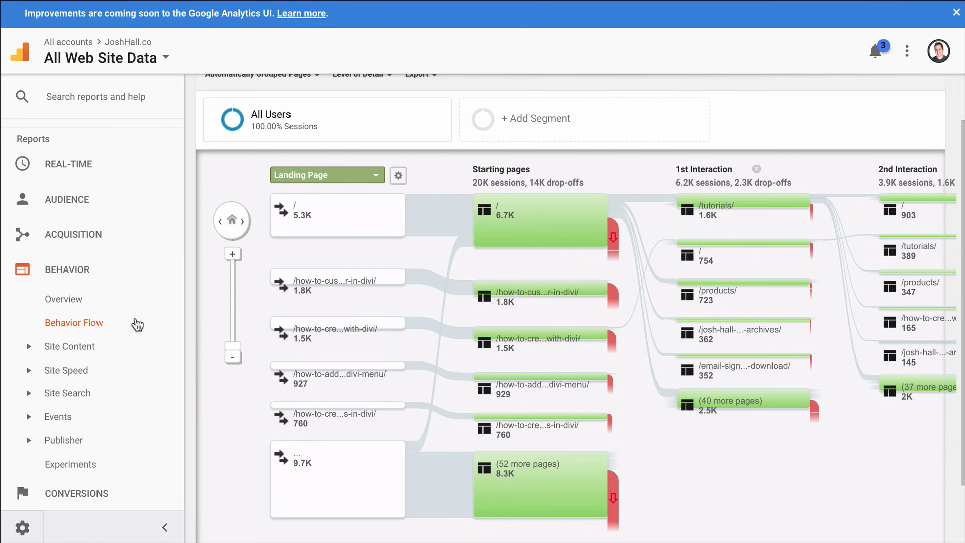
click(93, 271)
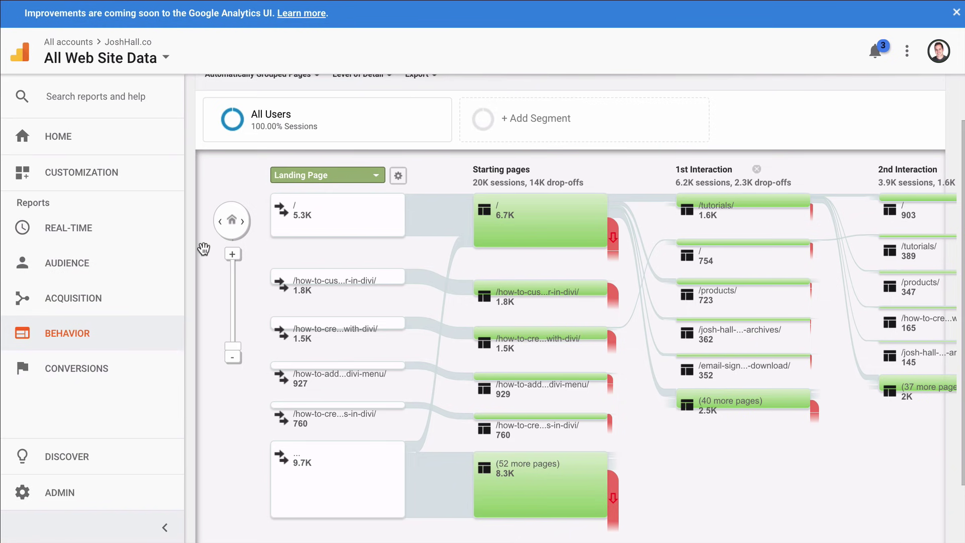
- Open Acquisition > All Traffic > Channels and review sessions per channel, led by Social
click(108, 300)
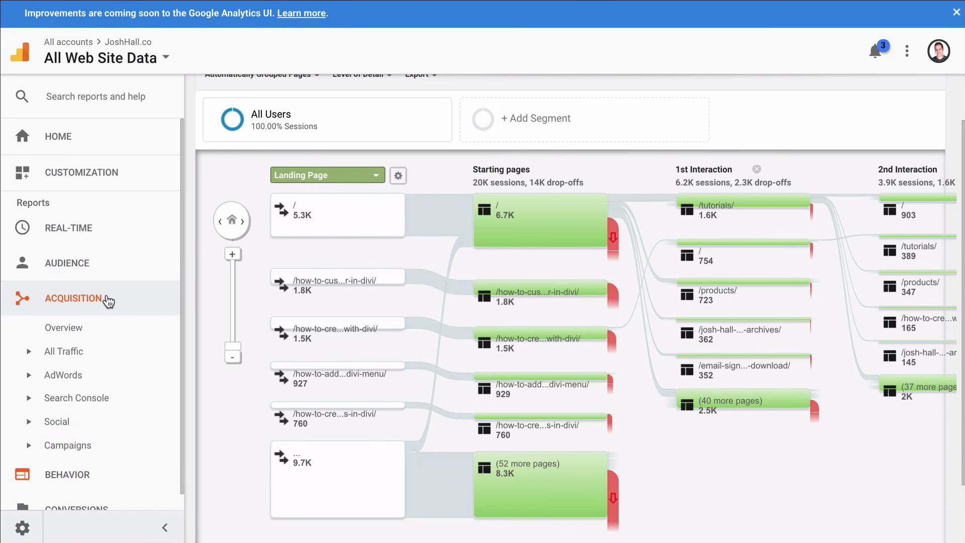
click(64, 350)
click(99, 315)
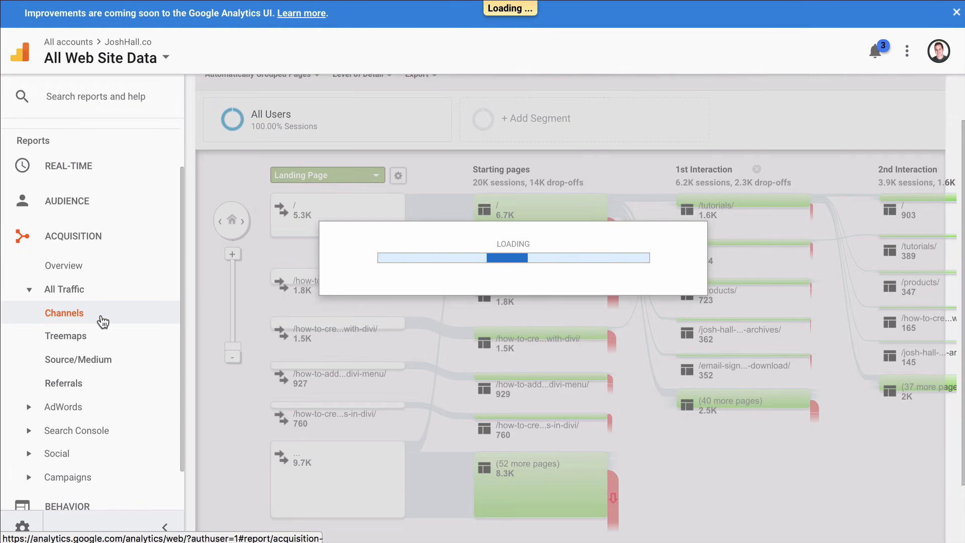
scroll(582, 230, down, 2)
scroll(582, 230, up, 2)
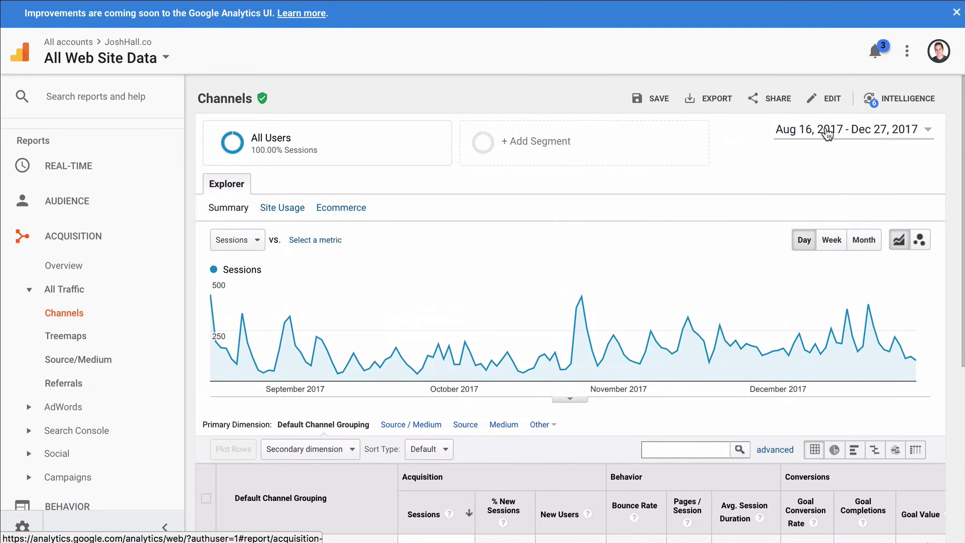
scroll(659, 199, down, 4)
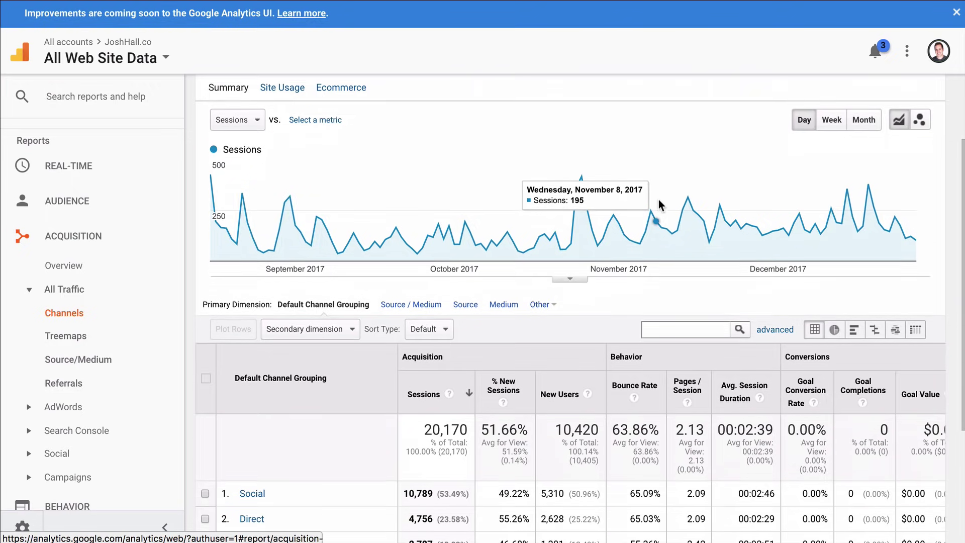
scroll(659, 200, up, 2)
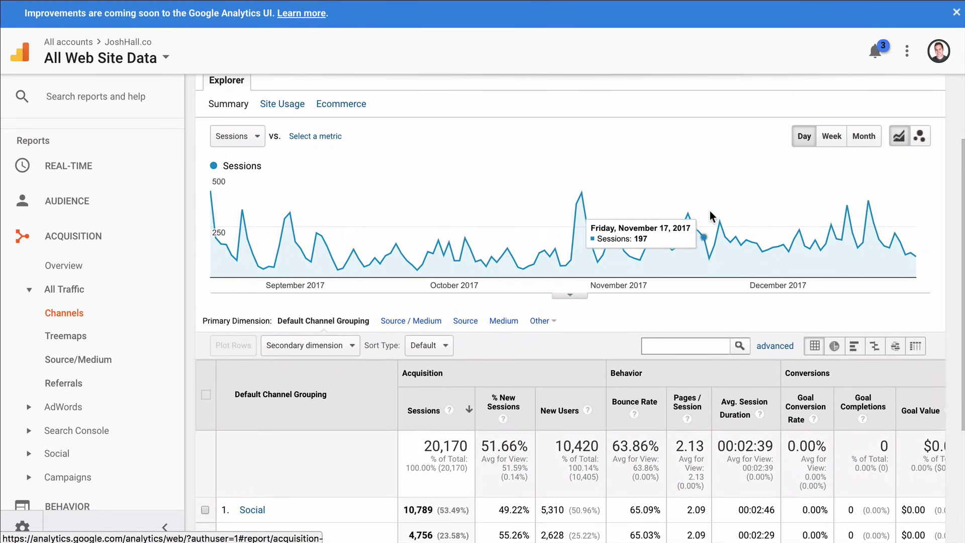
scroll(605, 230, down, 3)
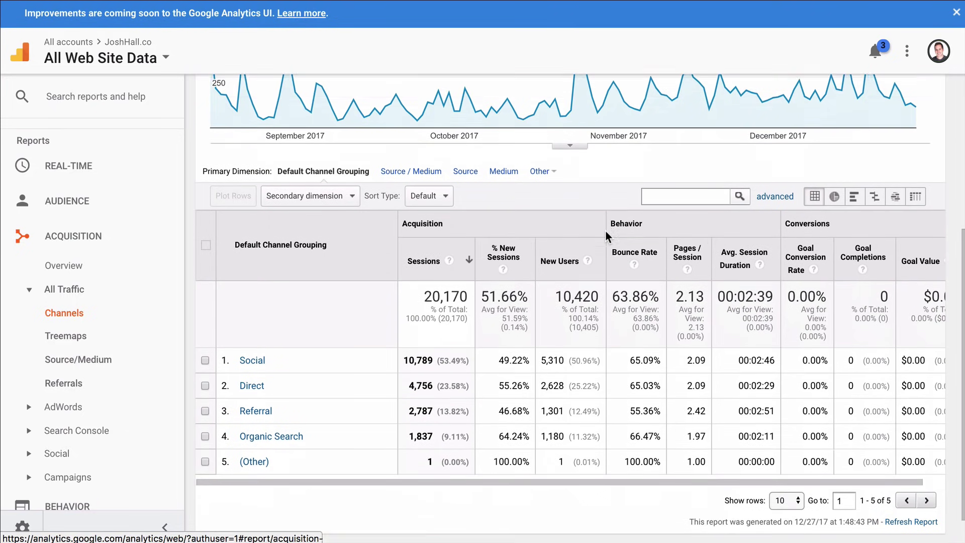
scroll(523, 276, up, 1)
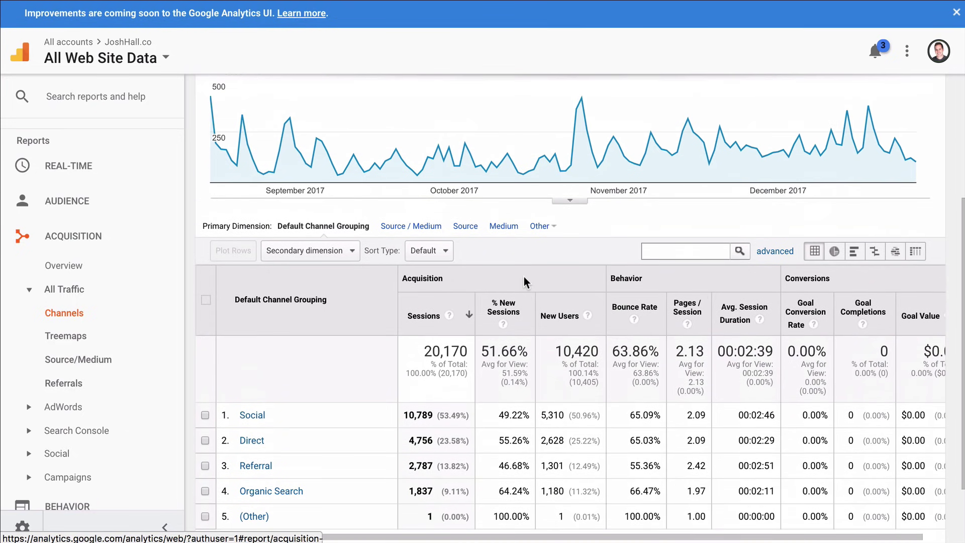
scroll(556, 334, down, 1)
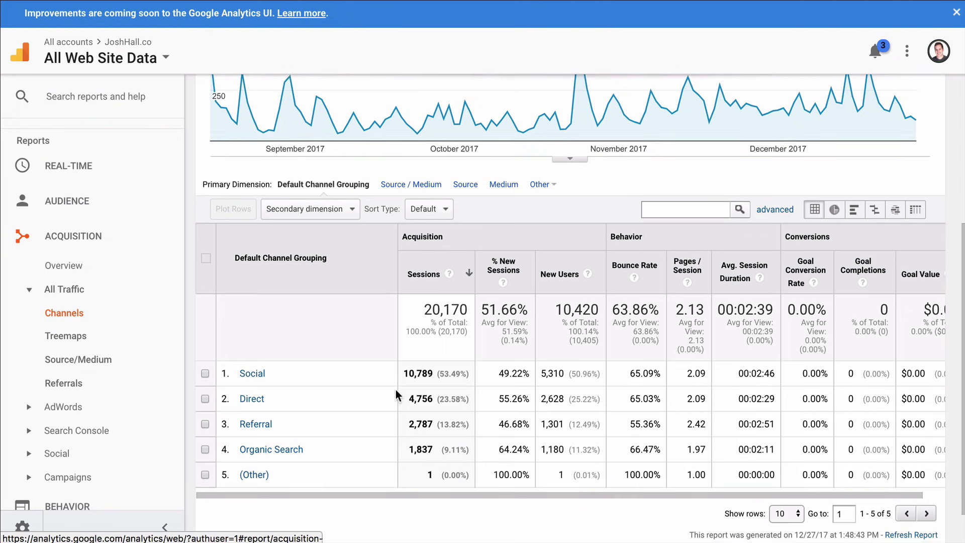
scroll(343, 402, down, 1)
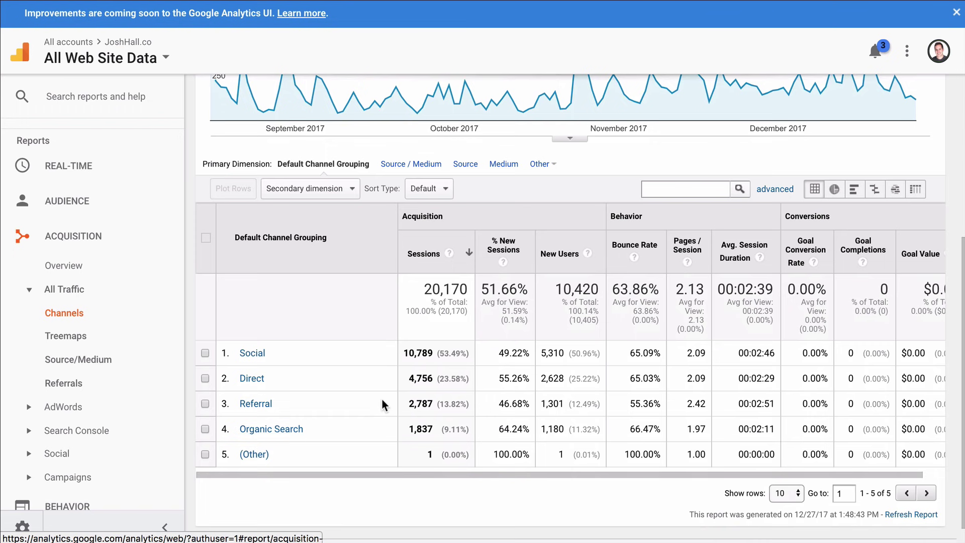
click(257, 353)
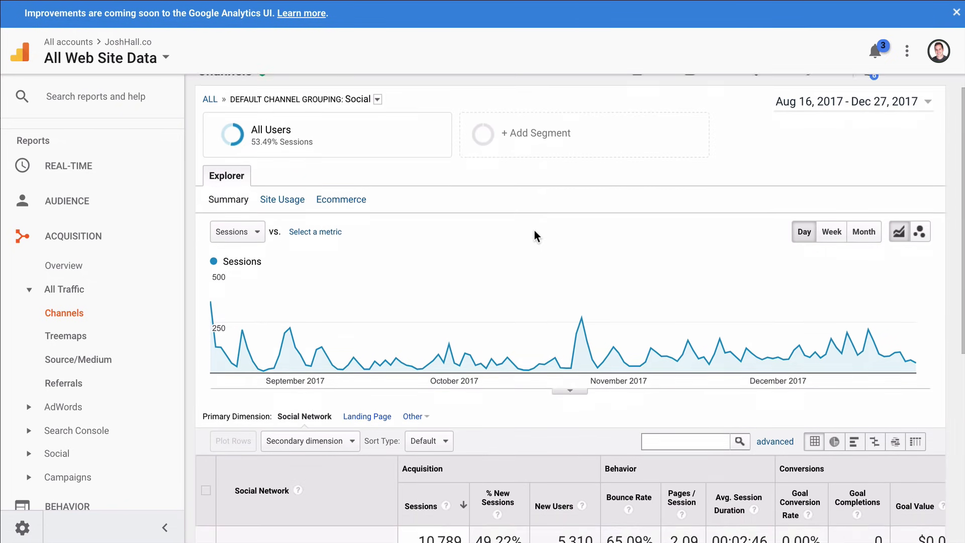
scroll(535, 233, down, 5)
scroll(534, 230, down, 2)
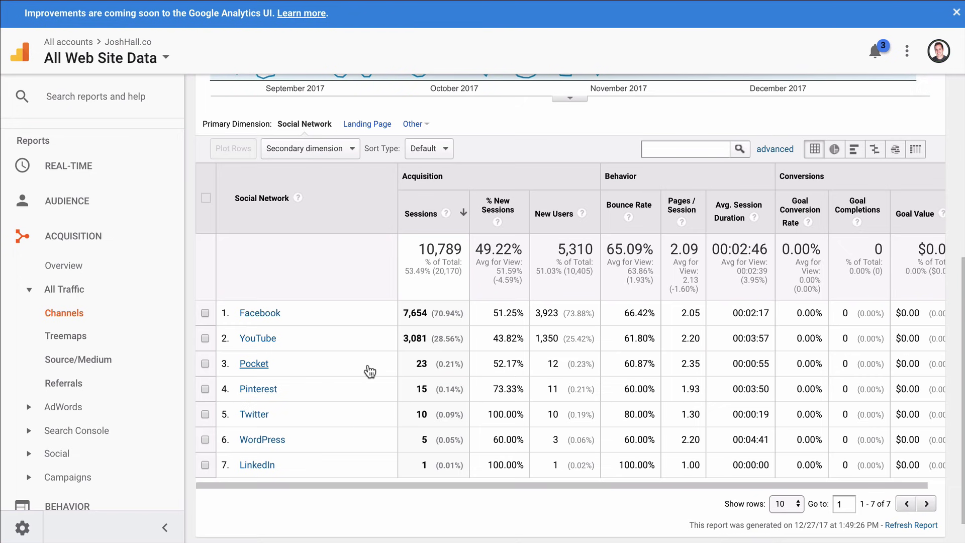
scroll(371, 346, up, 3)
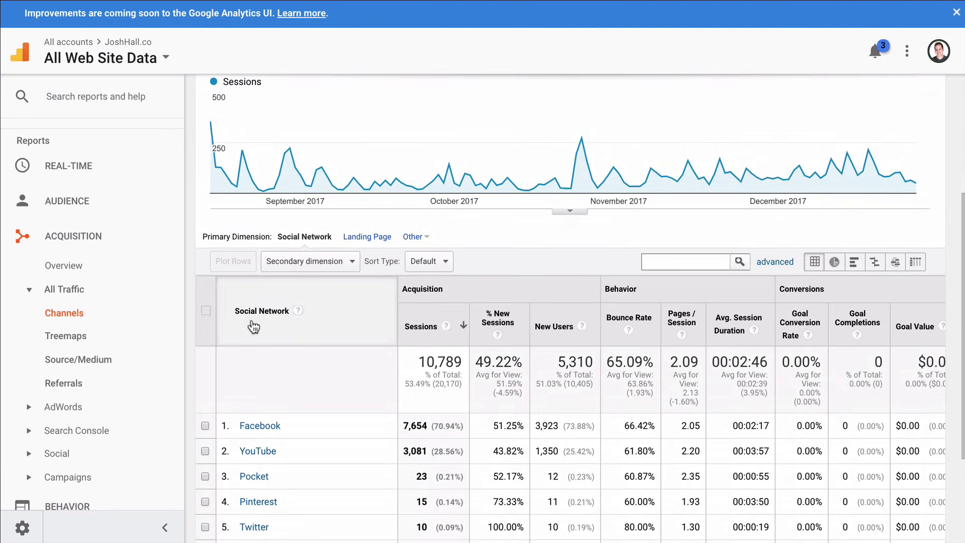
scroll(329, 333, down, 2)
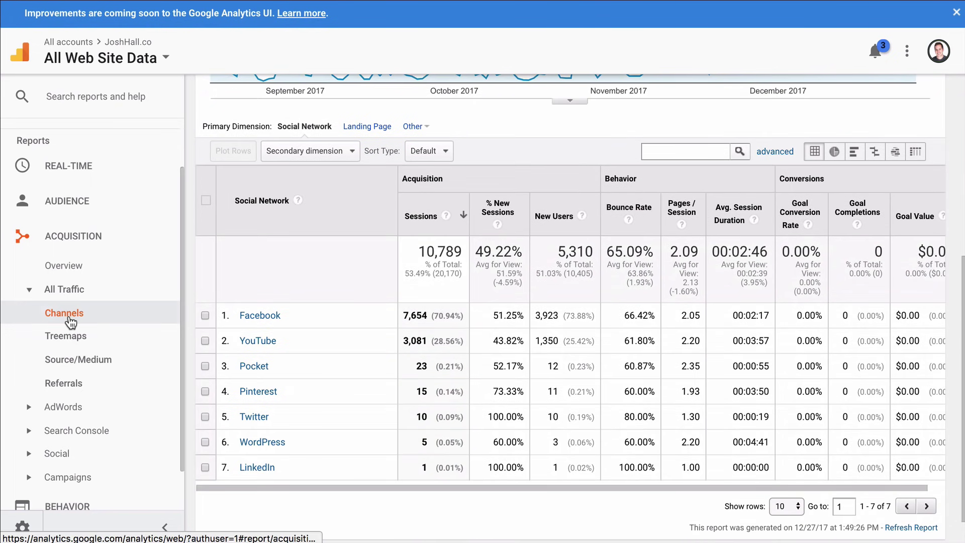
click(69, 316)
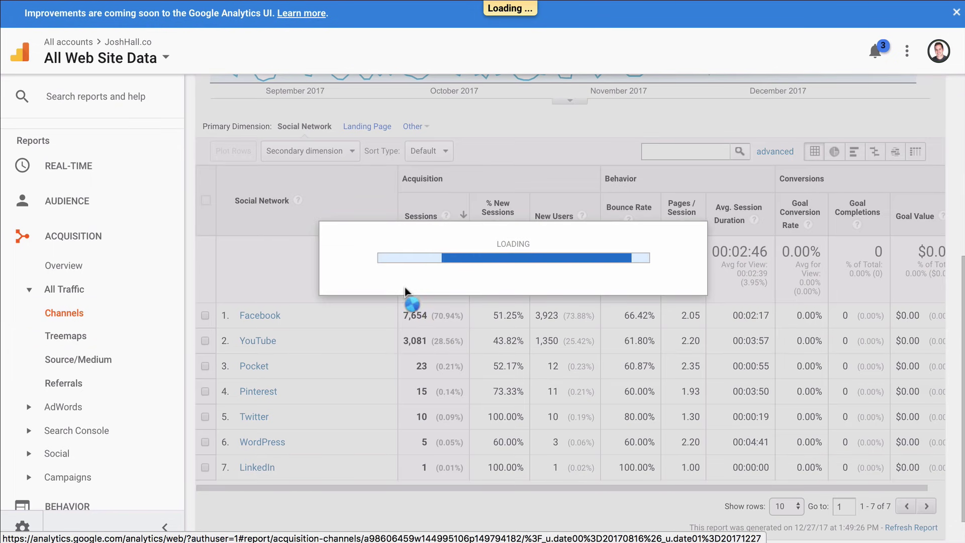
scroll(431, 316, down, 5)
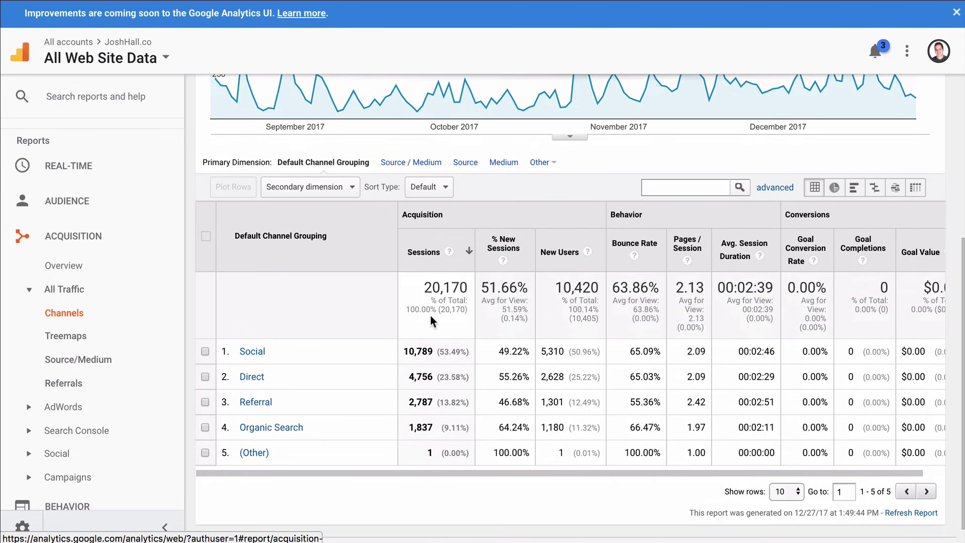
- Drill into the Referral channel's sources, review them, then go back to the Channels report
click(259, 401)
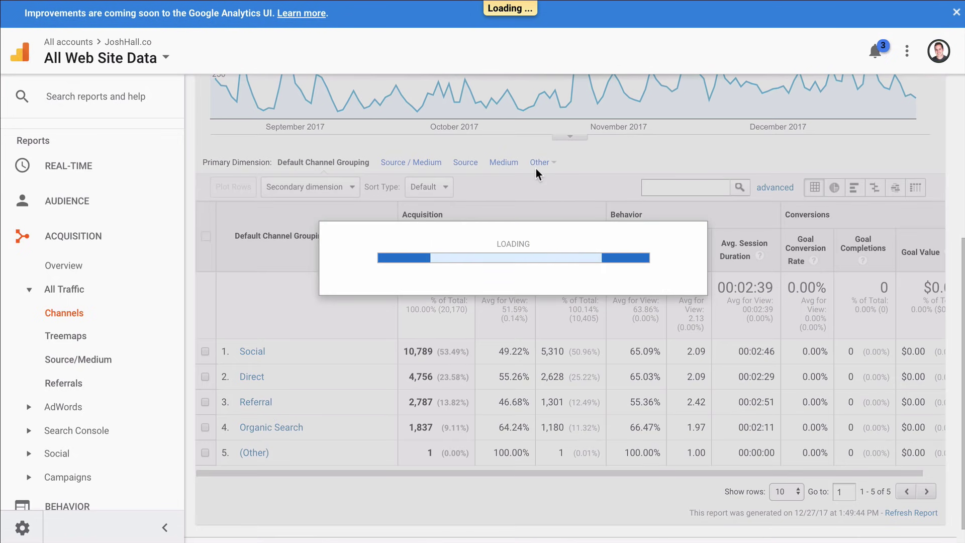
scroll(509, 196, down, 5)
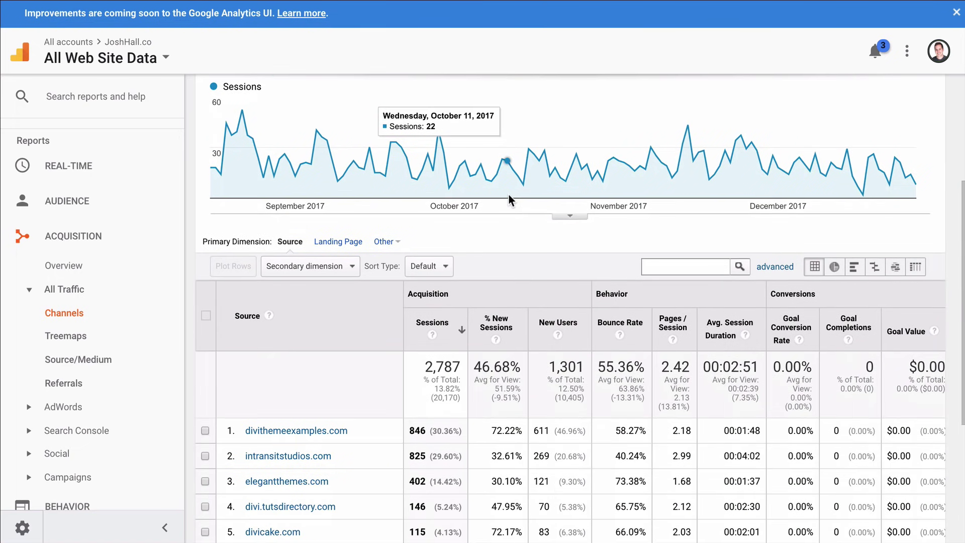
scroll(509, 200, down, 1)
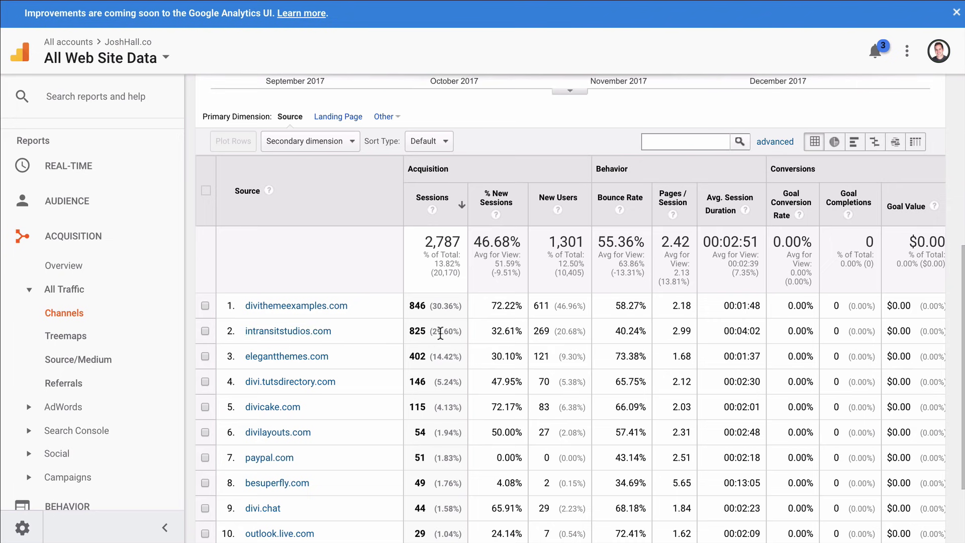
scroll(440, 332, down, 1)
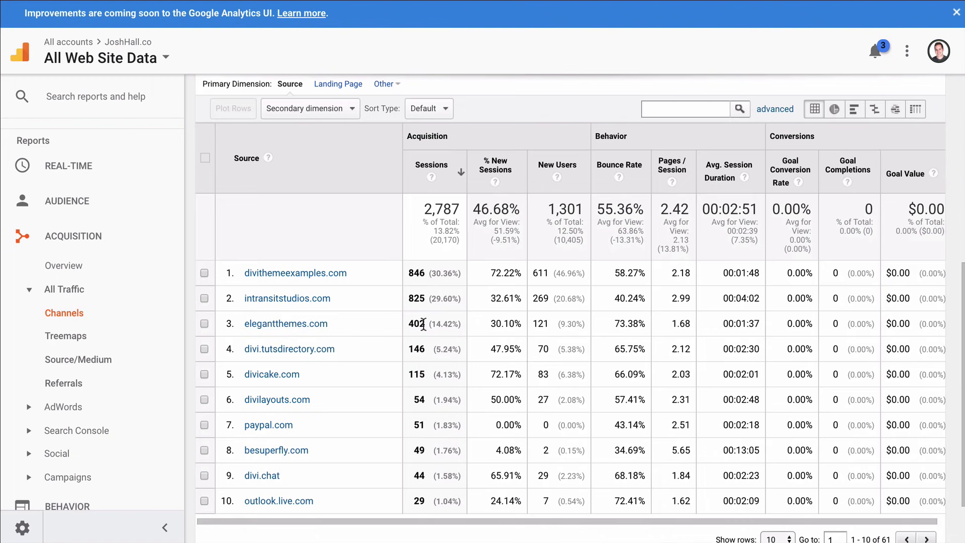
scroll(423, 324, down, 1)
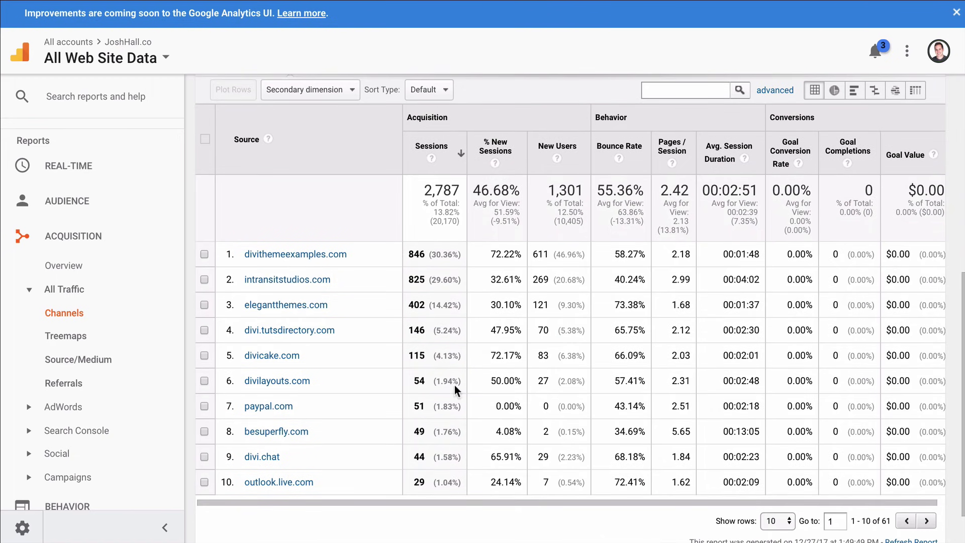
scroll(486, 368, down, 1)
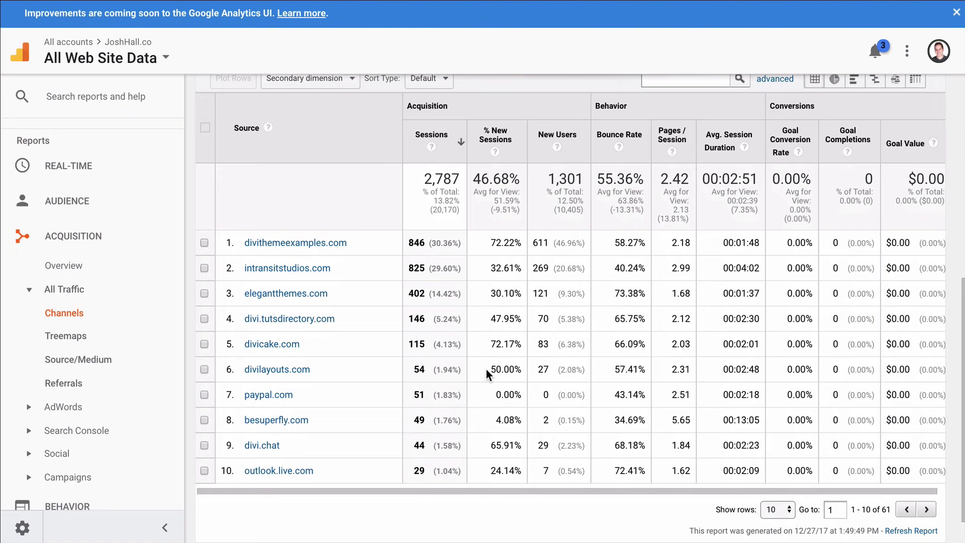
scroll(486, 369, up, 1)
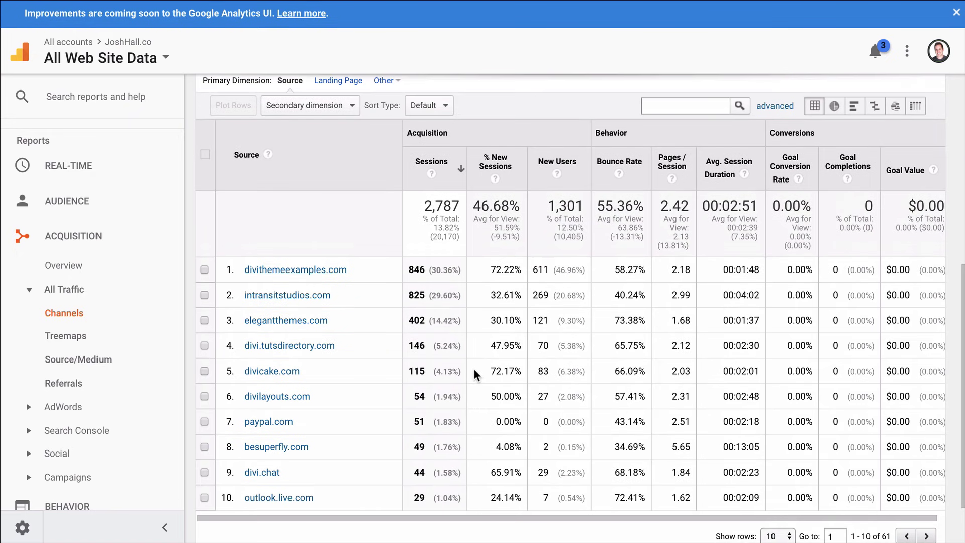
scroll(504, 373, up, 3)
scroll(504, 374, down, 2)
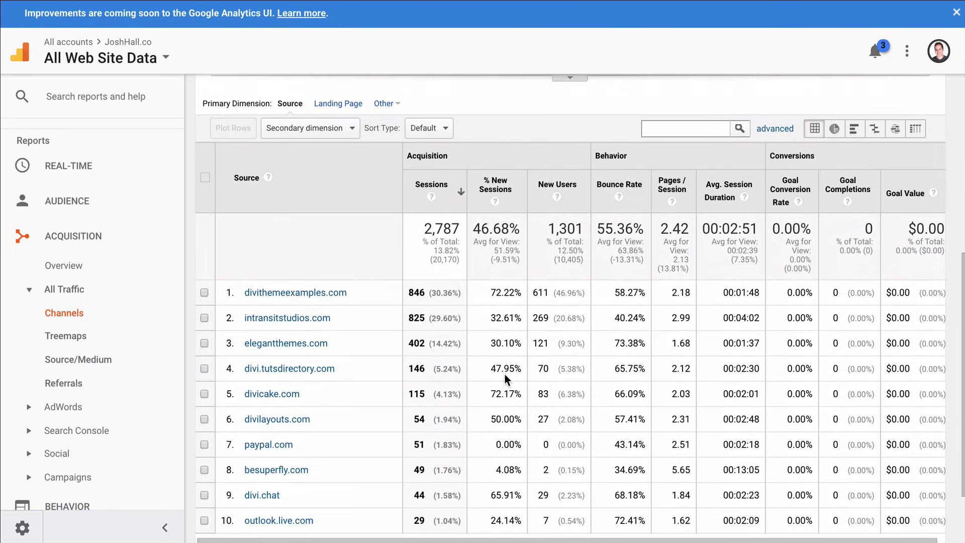
scroll(348, 310, down, 1)
scroll(456, 380, up, 5)
click(97, 253)
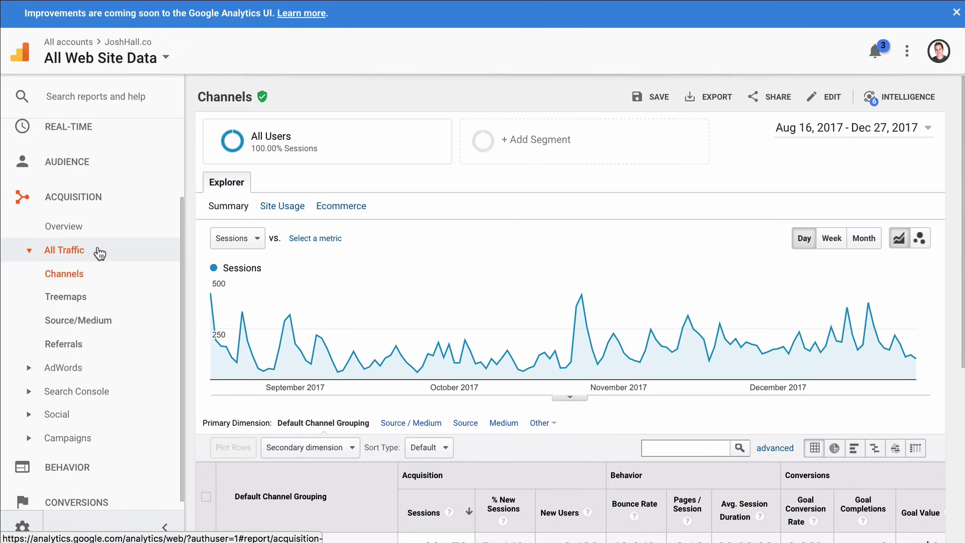
- Collapse the Acquisition reports and open Audience > Geo > Location to show the sessions world map
click(72, 250)
click(98, 221)
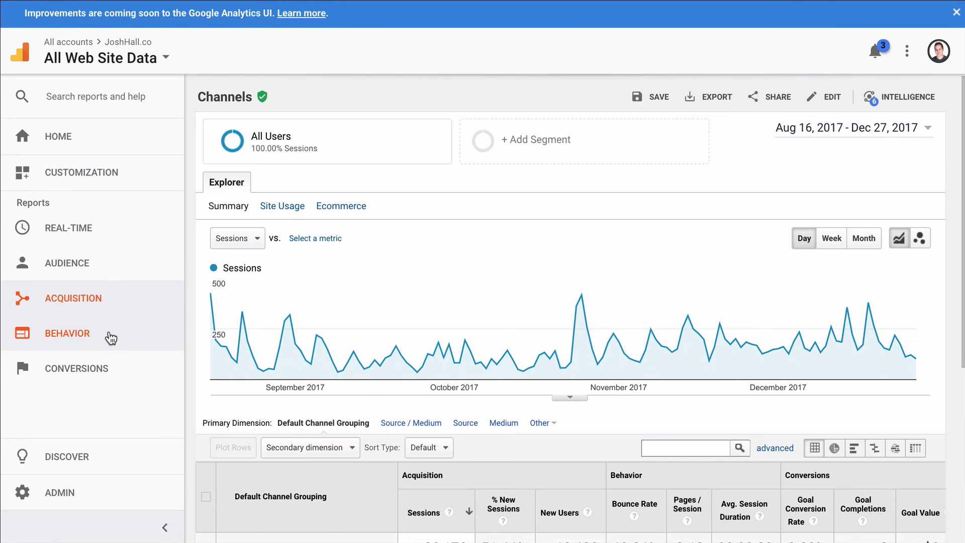
click(101, 270)
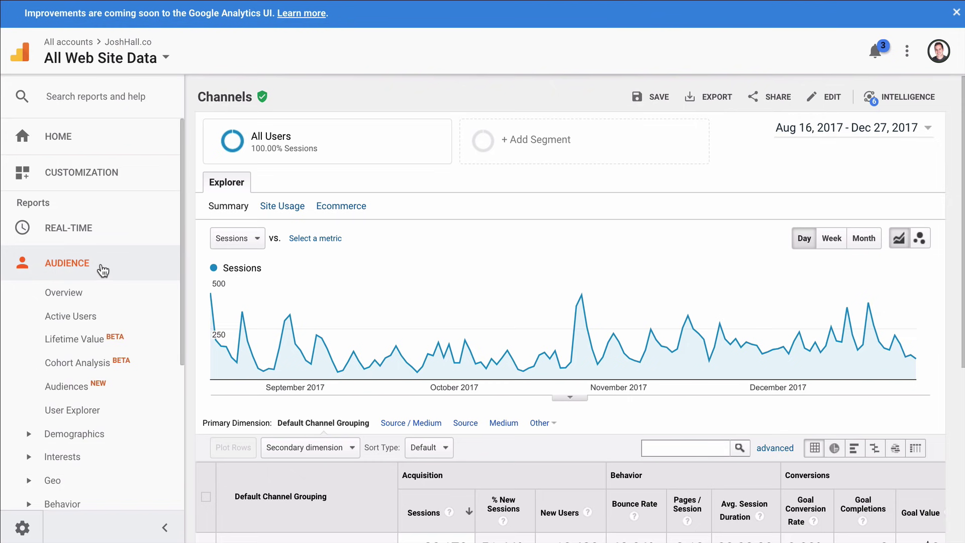
scroll(111, 270, down, 2)
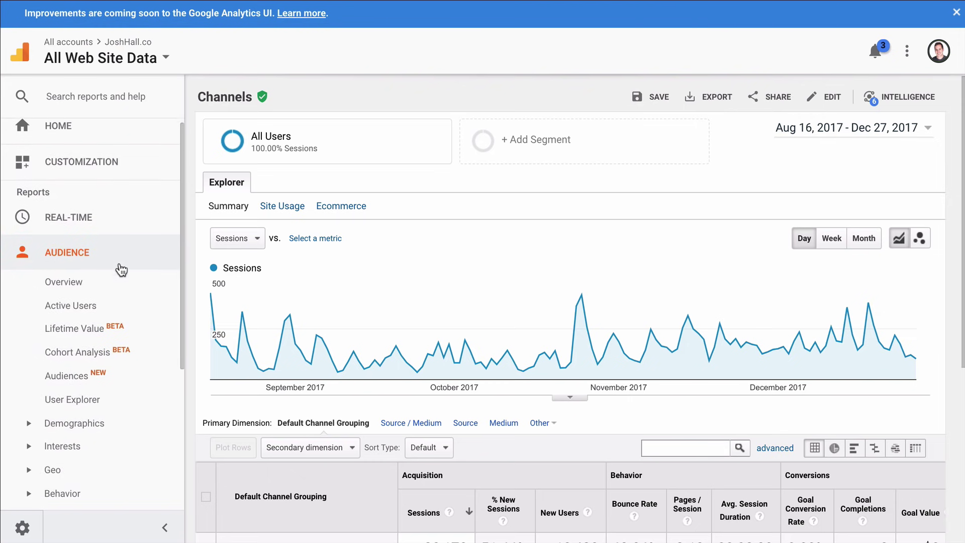
scroll(135, 251, down, 1)
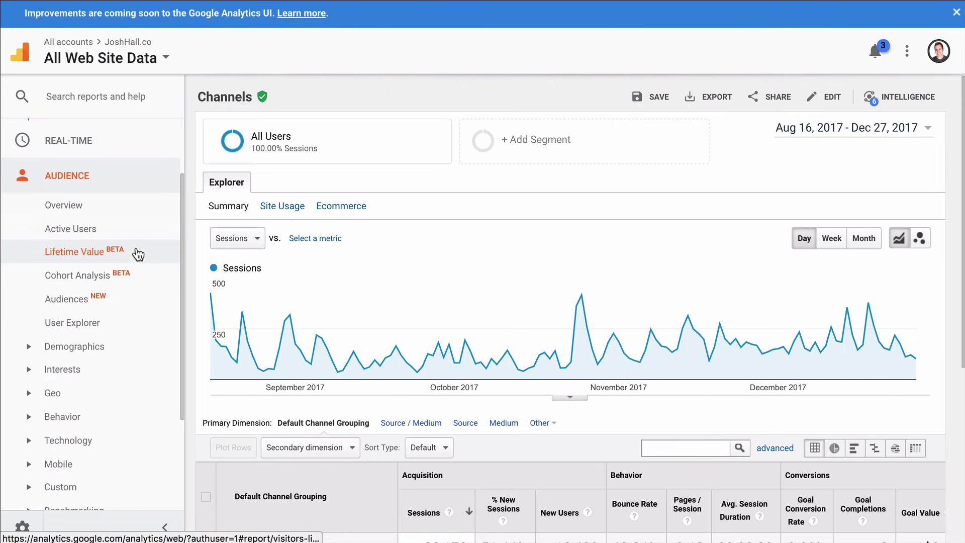
scroll(124, 275, down, 1)
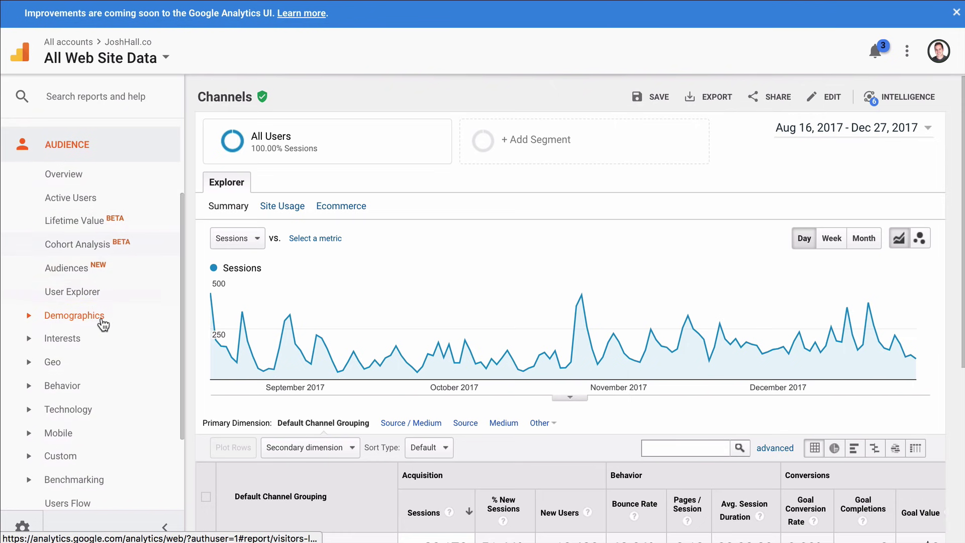
click(48, 367)
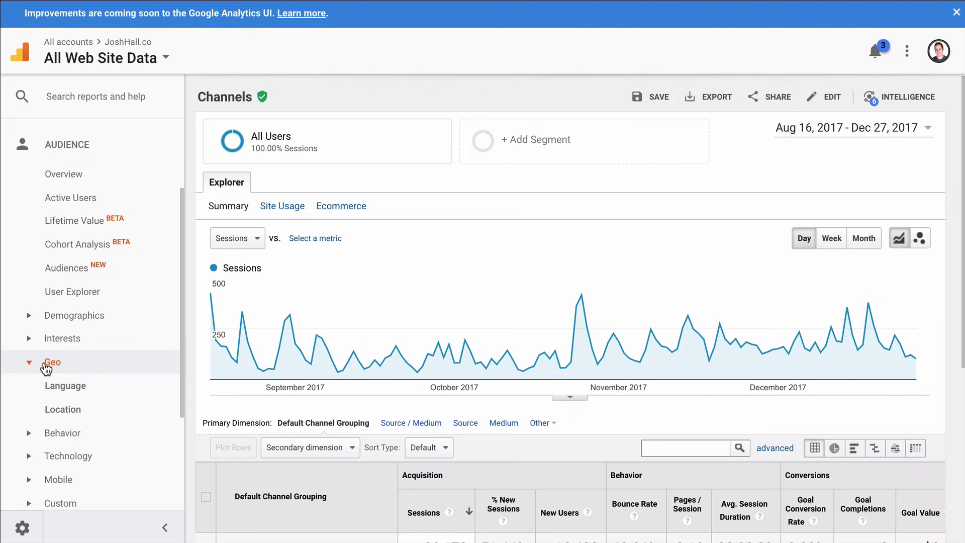
click(87, 417)
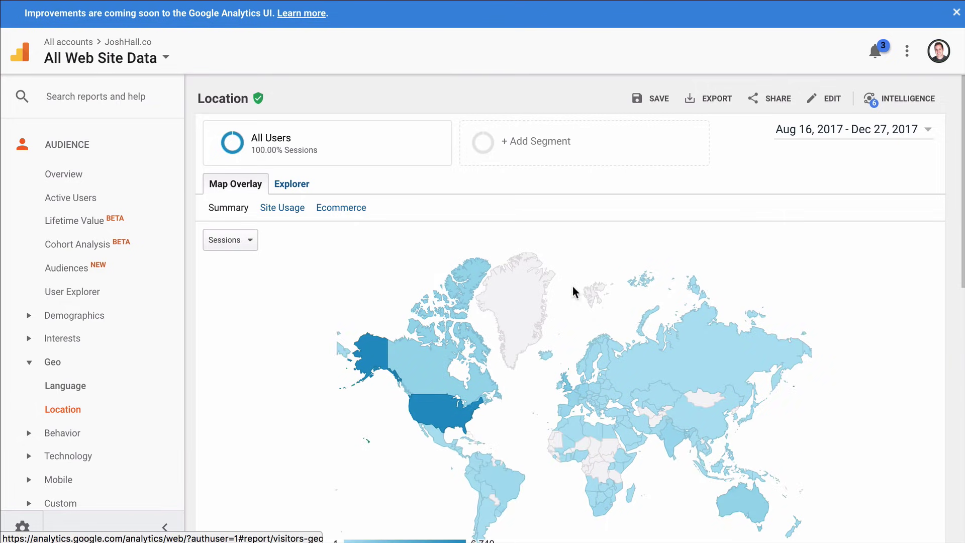
- Scan sessions by country (United States 6,740, United Kingdom 1,774, Canada 914), then drill into the United States
scroll(752, 242, down, 5)
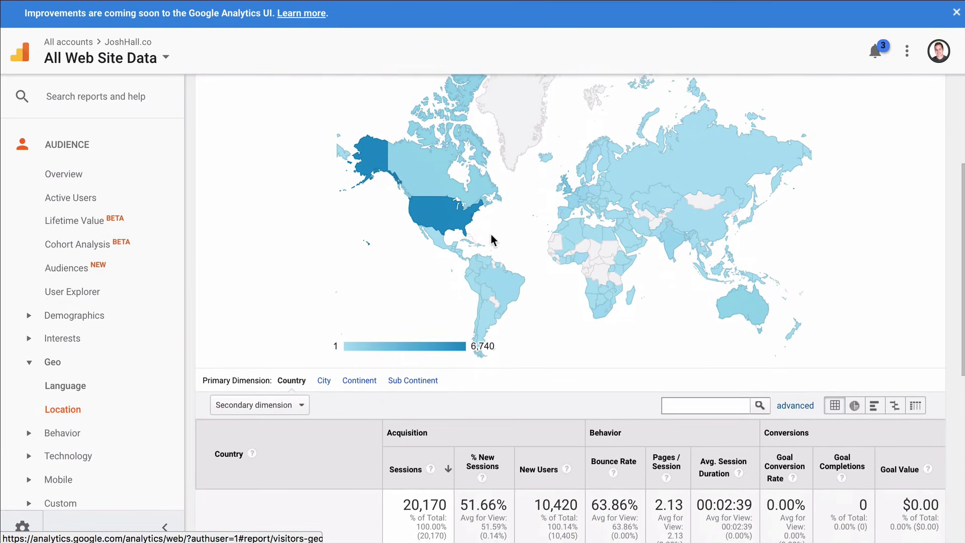
scroll(490, 234, down, 4)
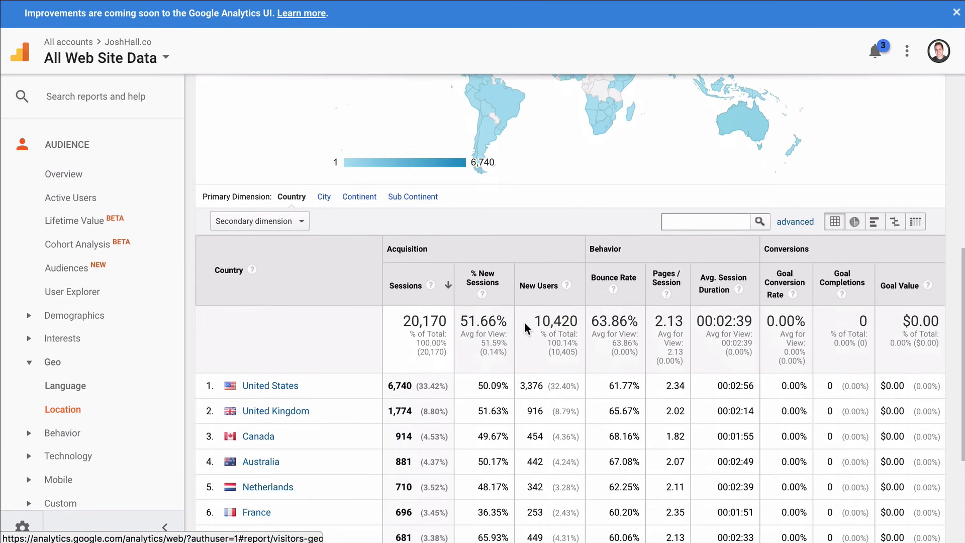
scroll(522, 316, up, 2)
scroll(522, 313, down, 3)
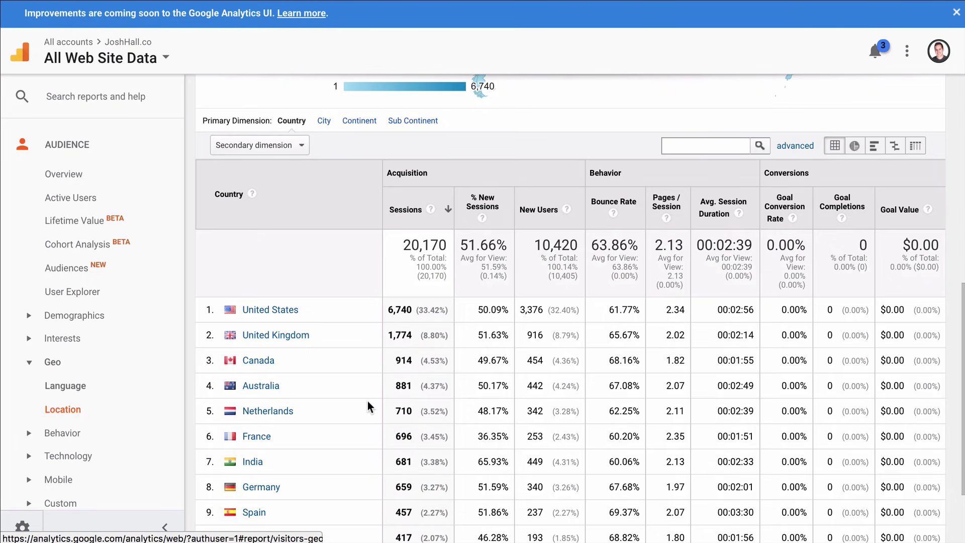
scroll(502, 414, down, 3)
scroll(505, 423, up, 8)
scroll(505, 423, up, 2)
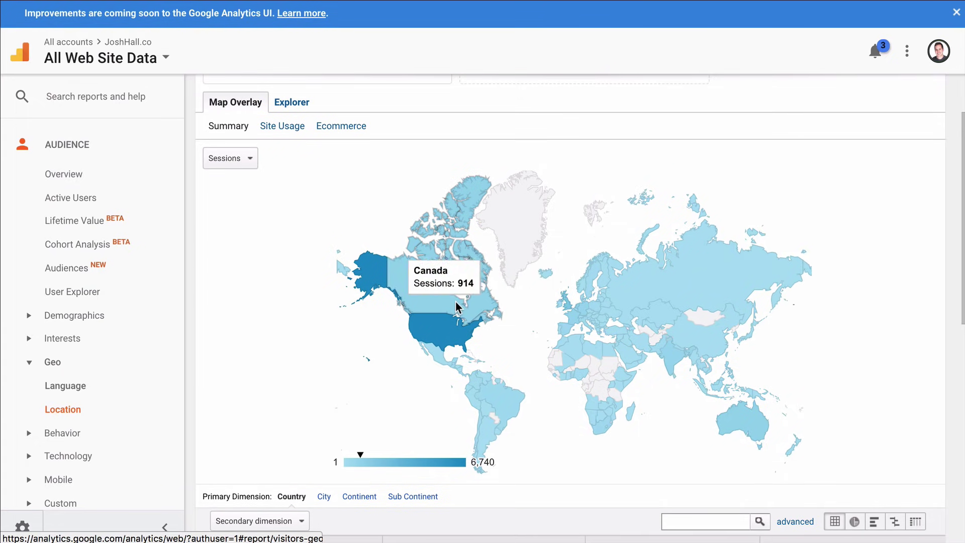
scroll(561, 414, down, 4)
scroll(562, 417, up, 4)
click(441, 317)
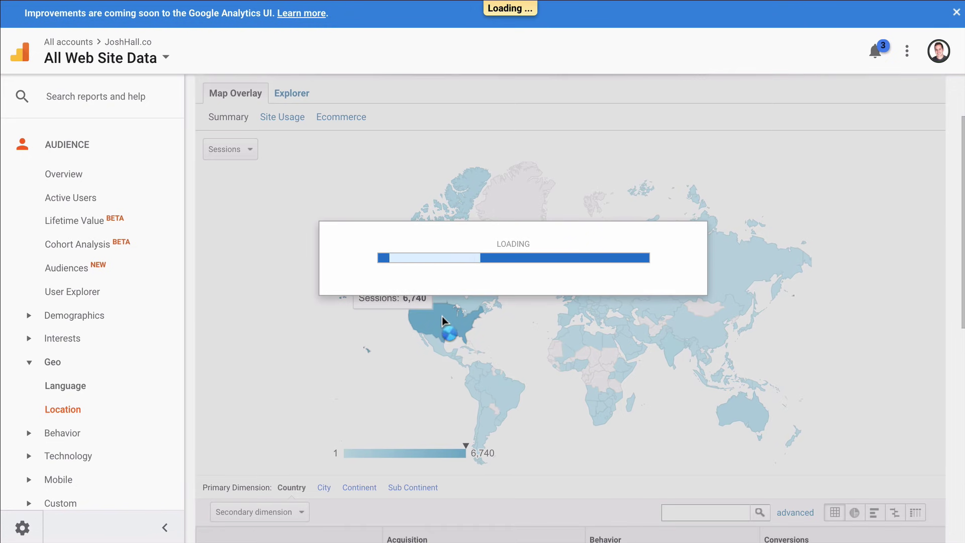
- Review US sessions by state (Ohio 763, California 653, New York 577), then drill into Ohio
scroll(736, 211, down, 3)
scroll(806, 200, down, 1)
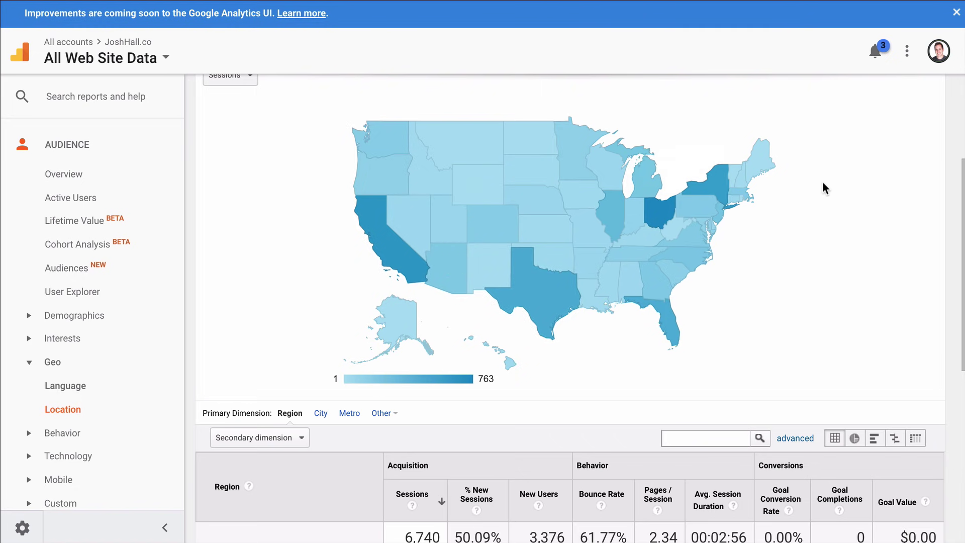
scroll(822, 183, down, 5)
scroll(401, 392, down, 2)
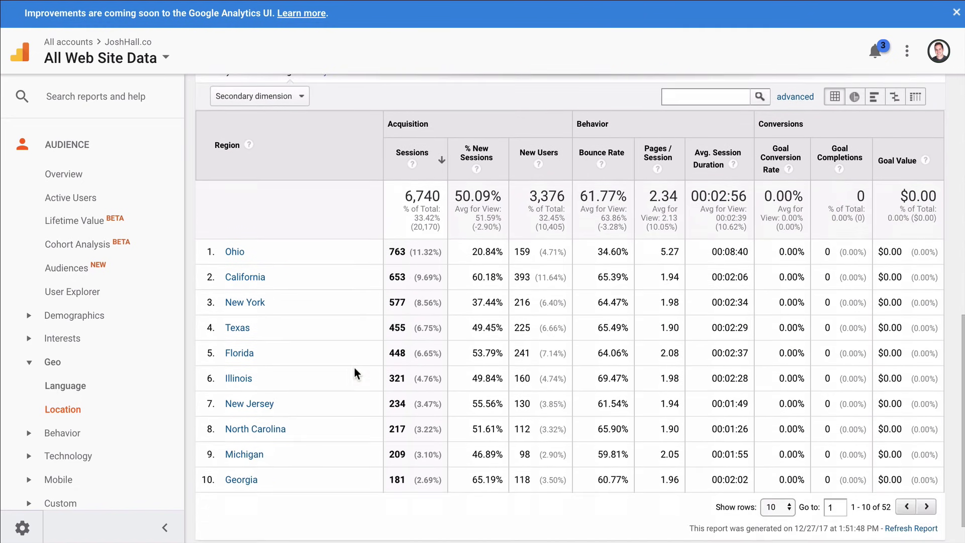
scroll(573, 356, up, 7)
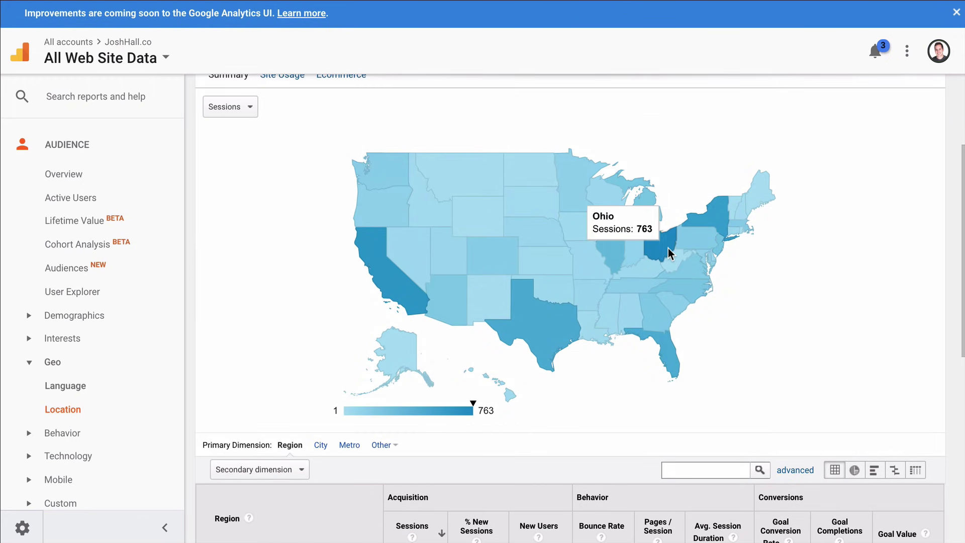
click(665, 245)
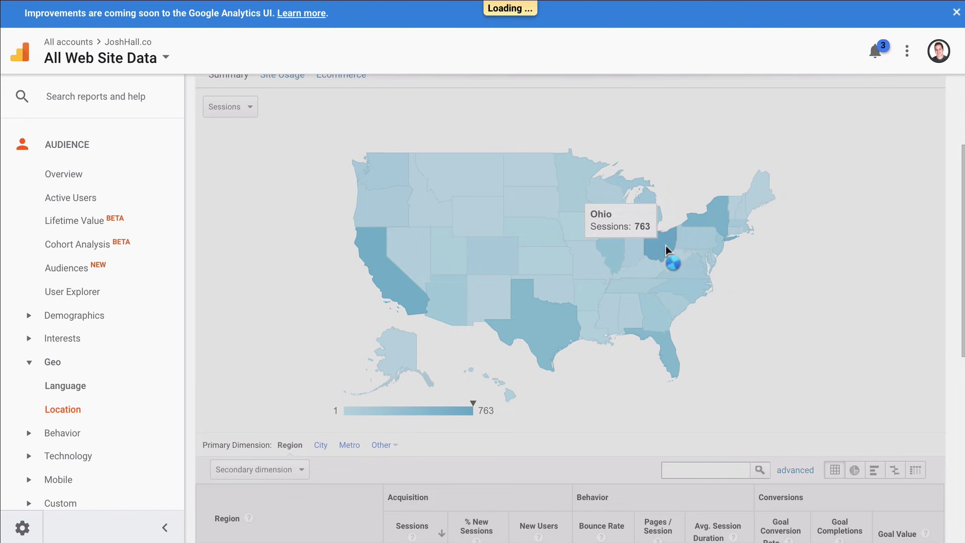
- Review Ohio's sessions by city (Grove City 563, Columbus 78, Cincinnati 11), then collapse the Geo group
scroll(641, 240, down, 2)
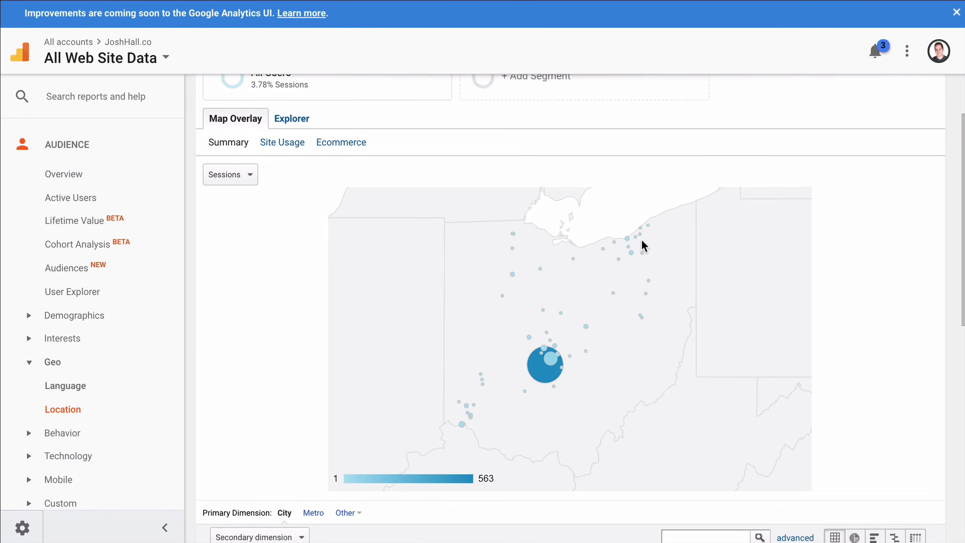
scroll(799, 215, down, 1)
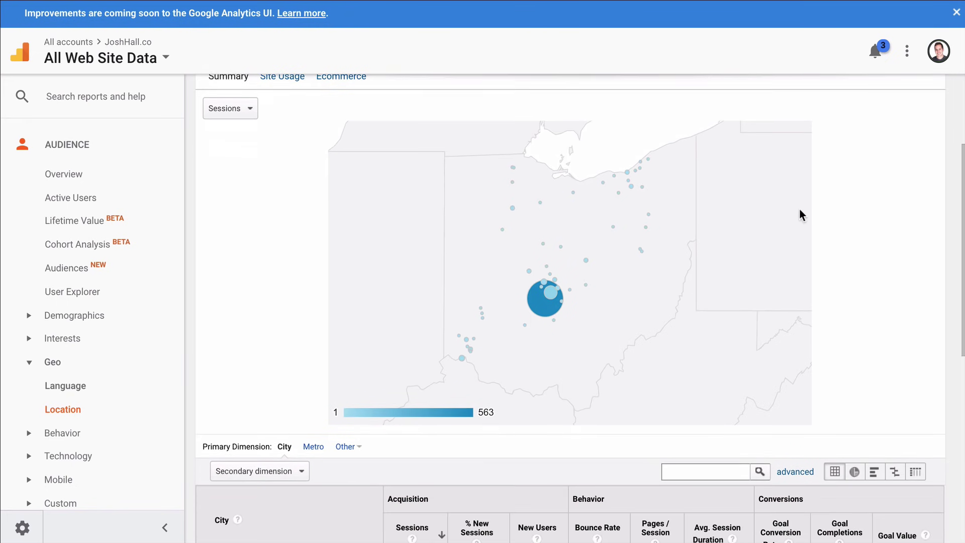
mouse_move(555, 306)
scroll(622, 279, down, 1)
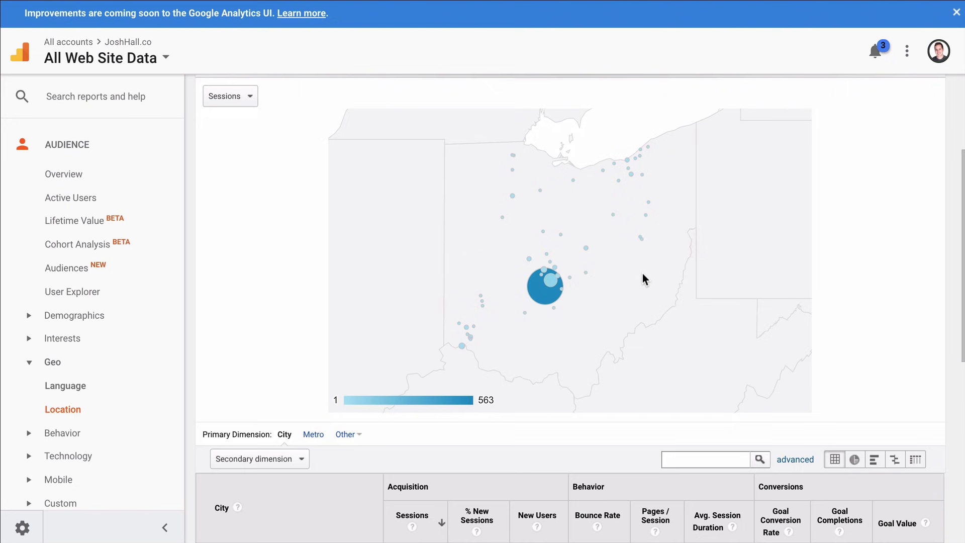
scroll(642, 280, down, 1)
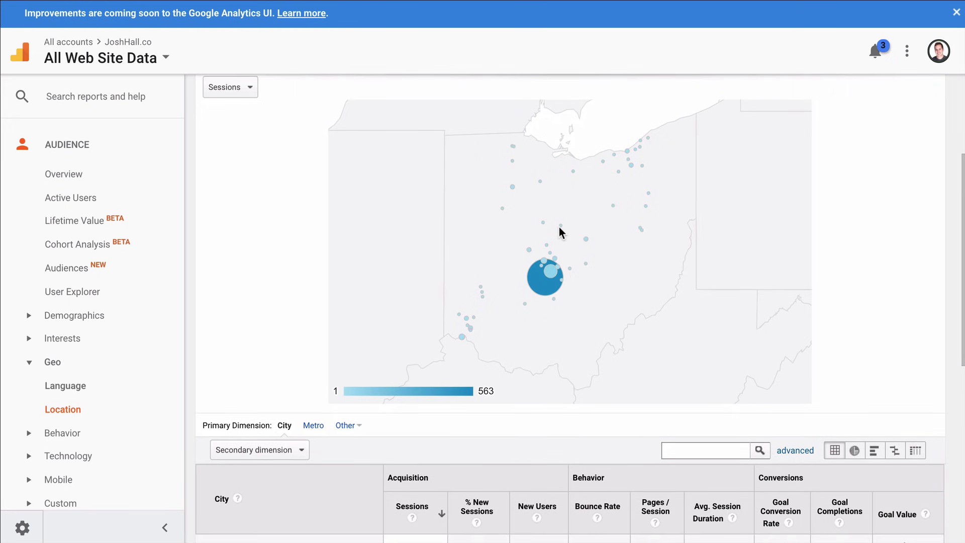
mouse_move(513, 185)
scroll(730, 161, down, 6)
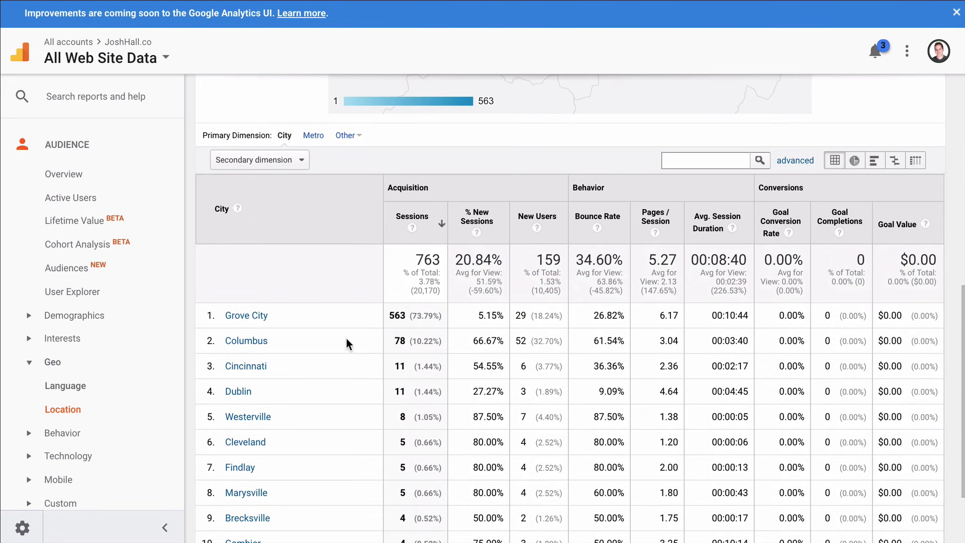
scroll(303, 349, down, 2)
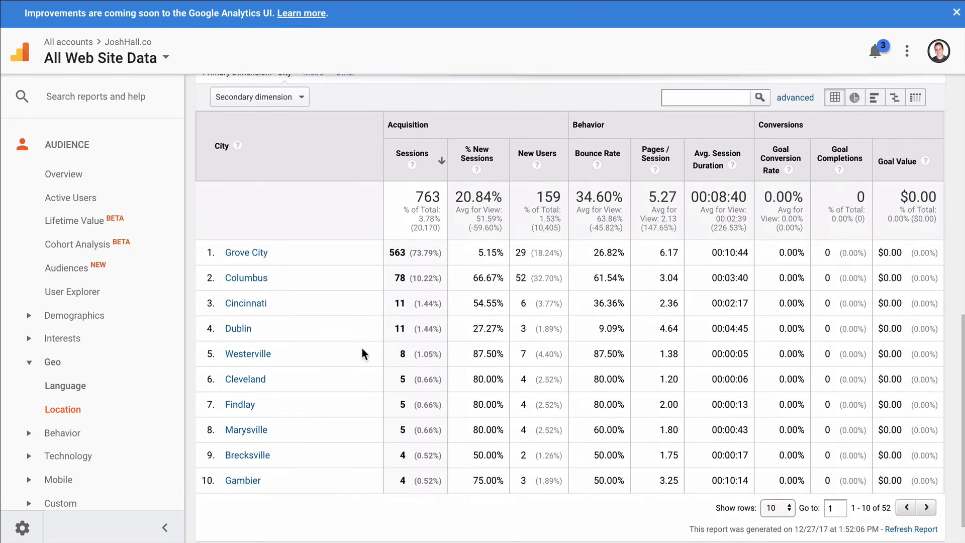
scroll(362, 347, up, 6)
scroll(361, 348, down, 4)
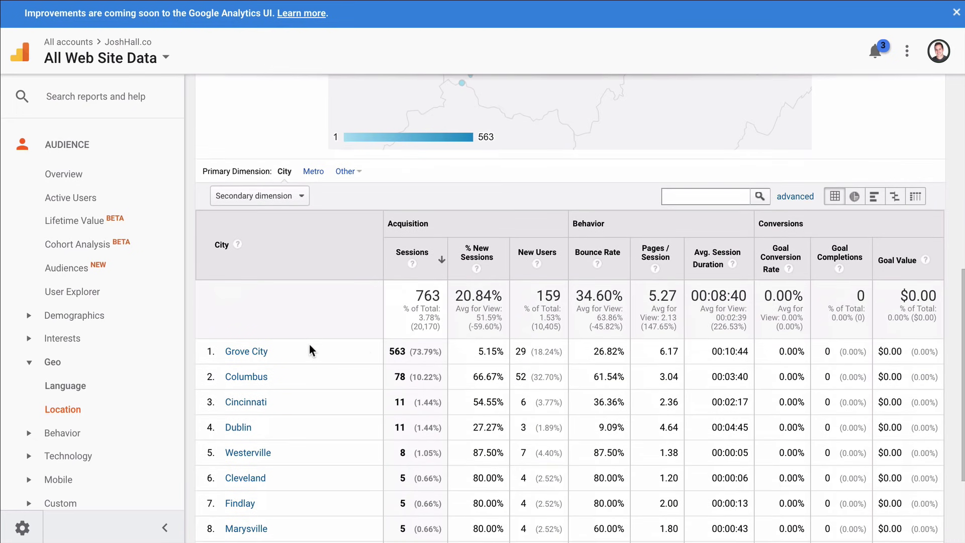
scroll(307, 348, down, 1)
scroll(463, 354, up, 5)
scroll(839, 243, up, 1)
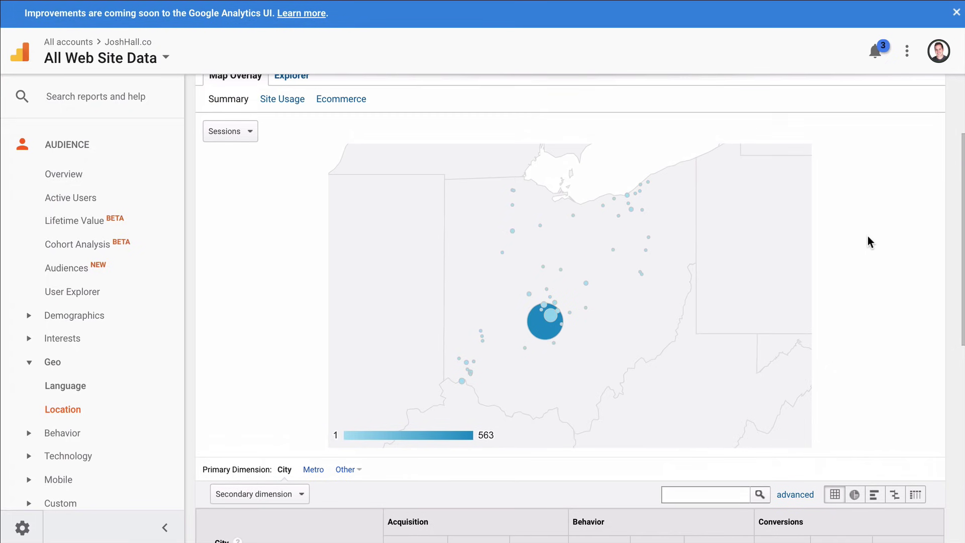
scroll(867, 237, down, 2)
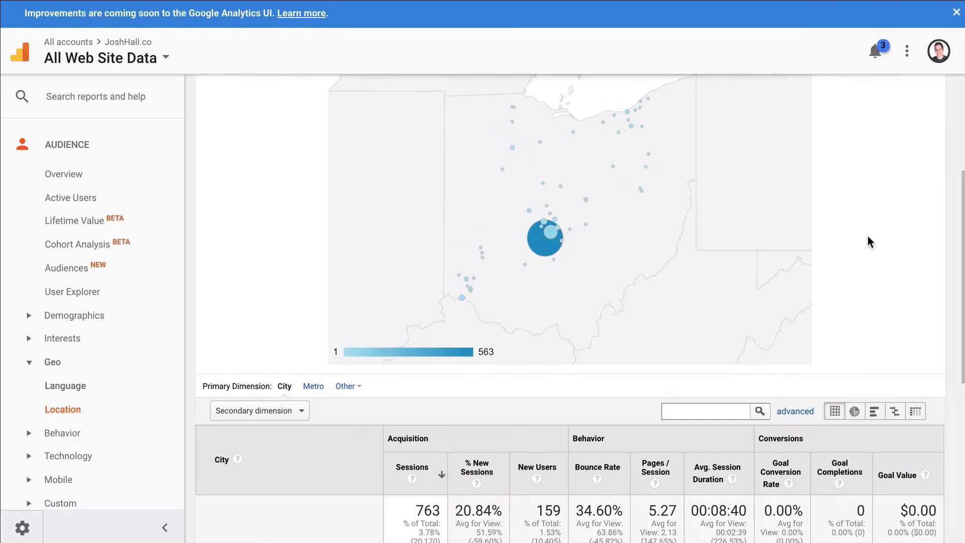
scroll(868, 236, down, 5)
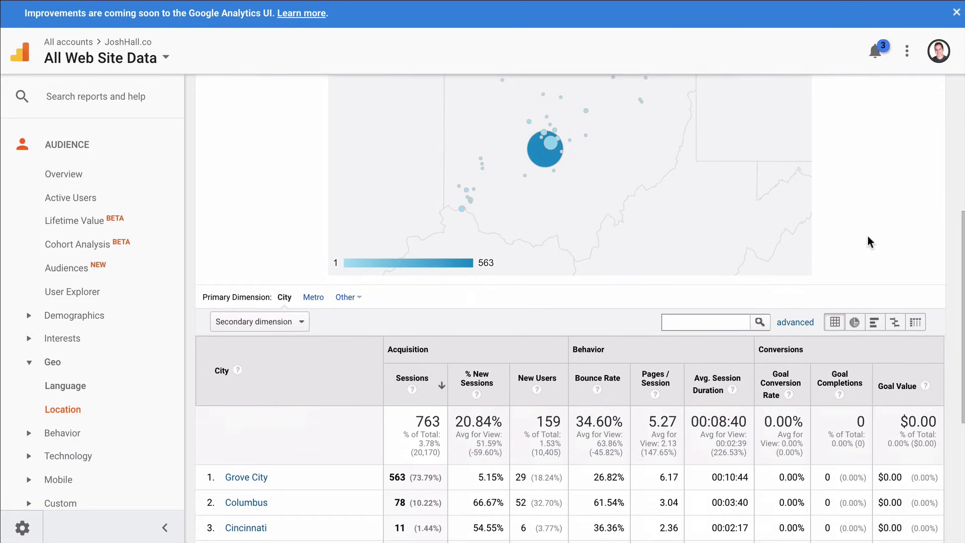
scroll(352, 352, down, 1)
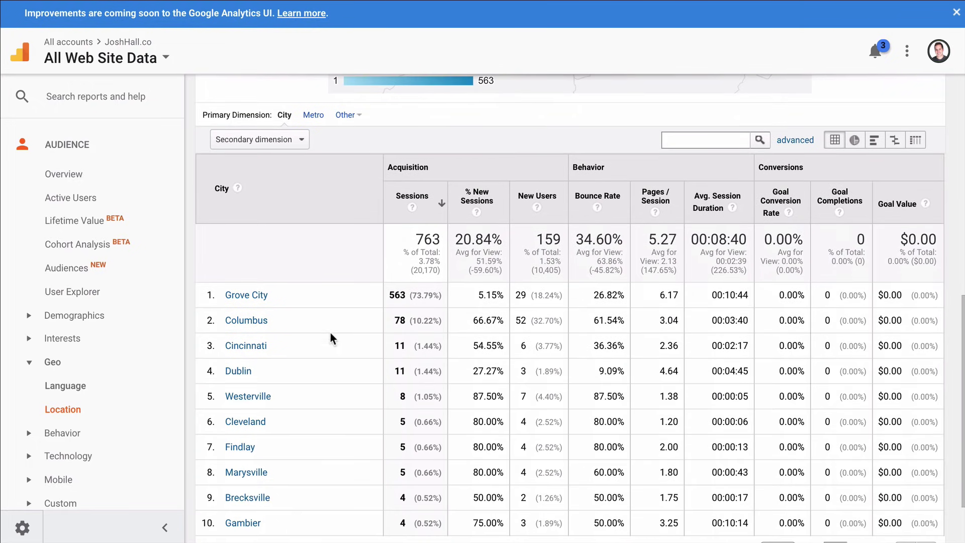
scroll(462, 322, down, 1)
scroll(462, 321, up, 1)
scroll(462, 321, up, 6)
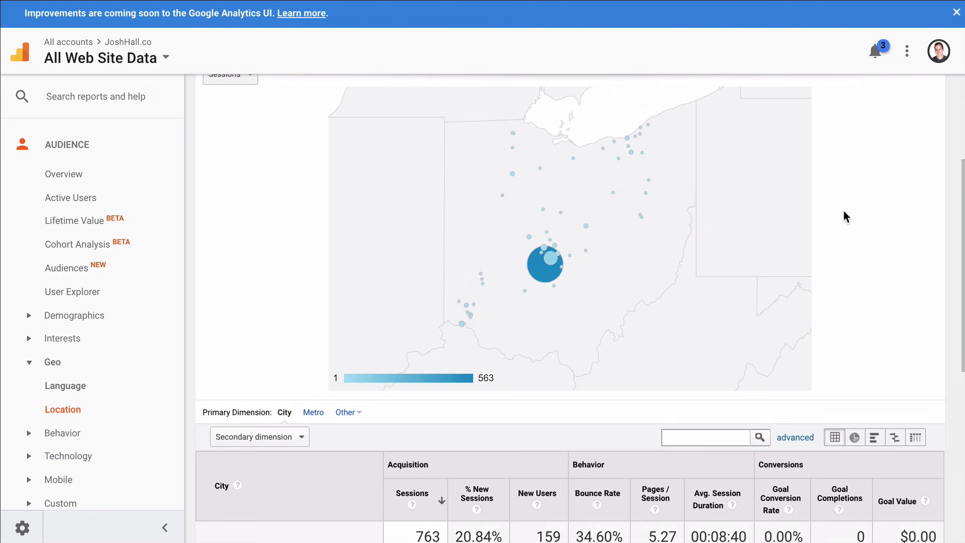
scroll(521, 260, up, 1)
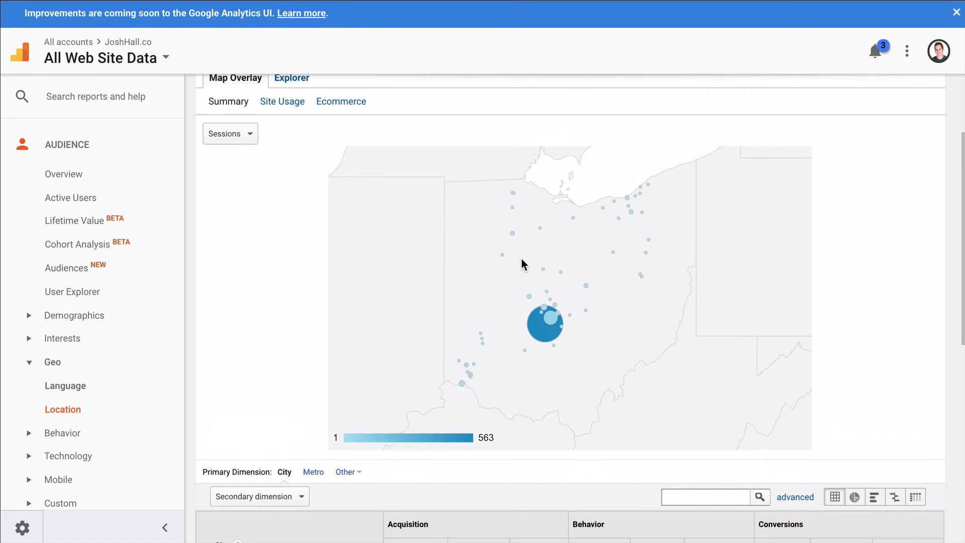
click(90, 372)
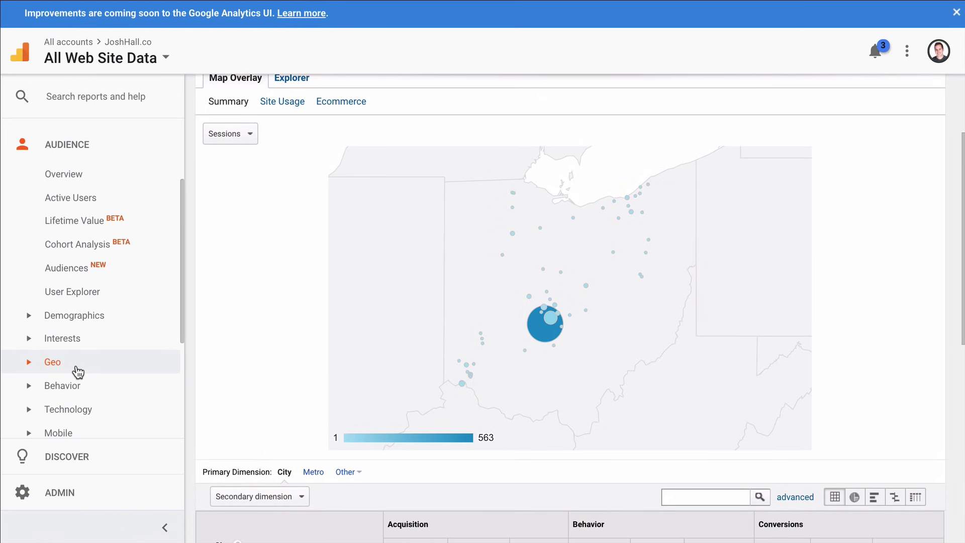
- Open the Demographics Overview to view the age (25–34 highest) and gender (76.4% male) breakdown
click(76, 321)
click(60, 341)
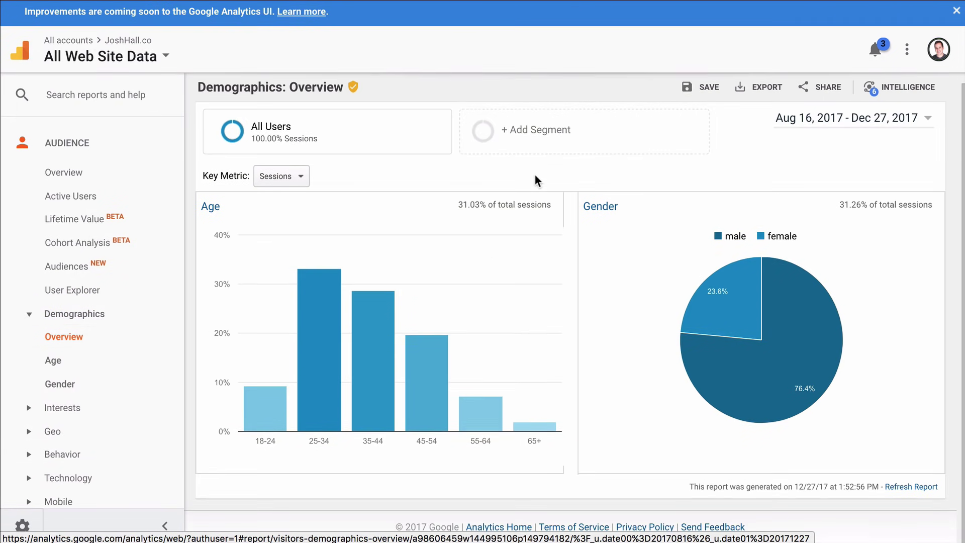
scroll(532, 216, up, 1)
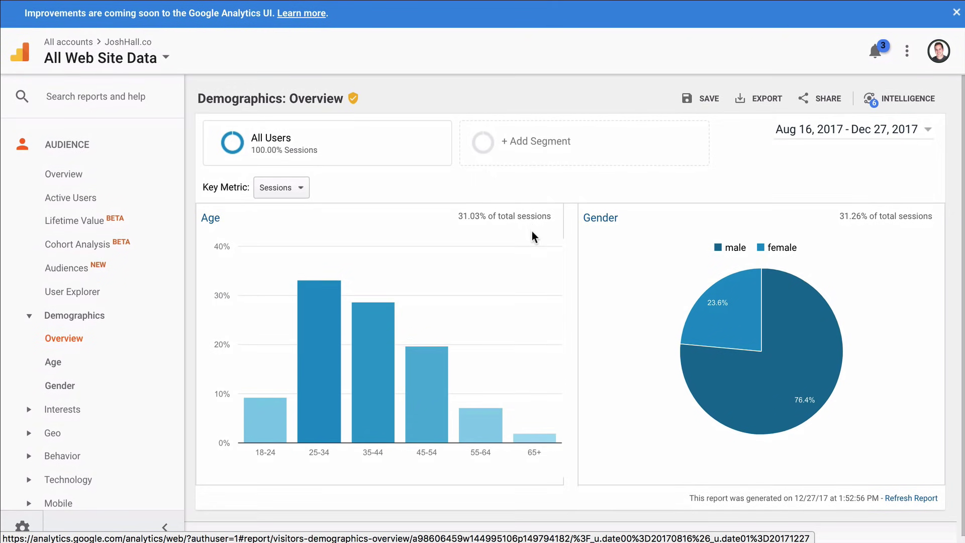
scroll(405, 156, down, 1)
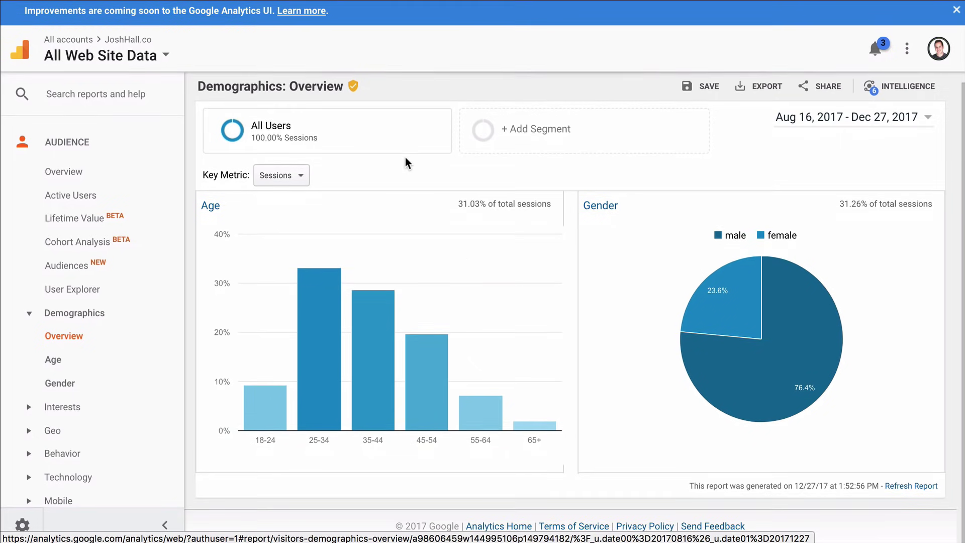
scroll(550, 225, up, 1)
scroll(587, 191, down, 1)
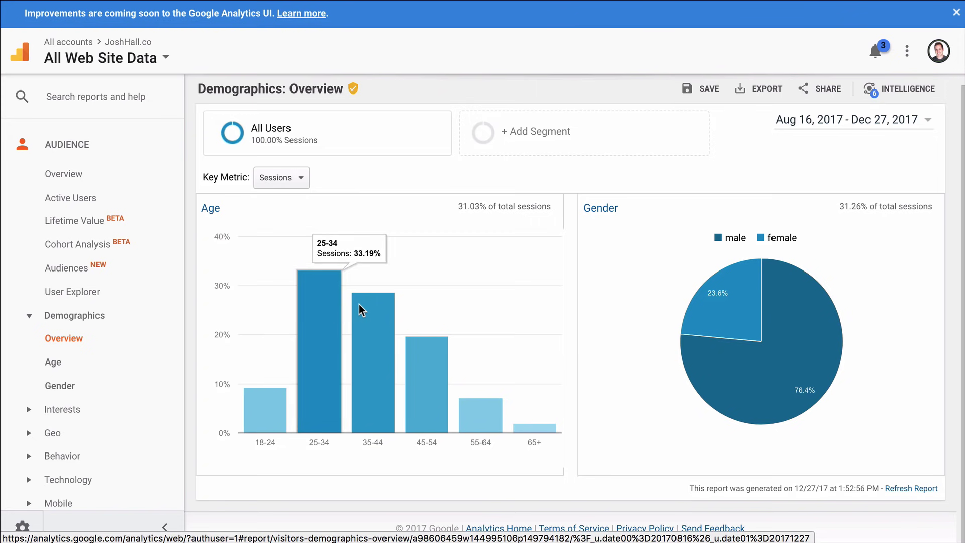
mouse_move(334, 305)
mouse_move(386, 324)
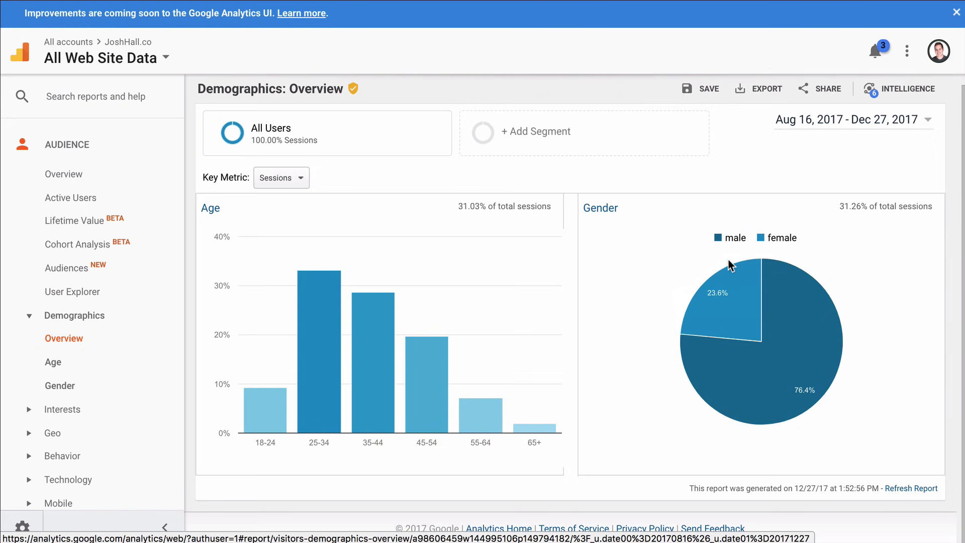
- Collapse Demographics and open the Technology > Browser & OS report
click(144, 309)
scroll(151, 281, down, 2)
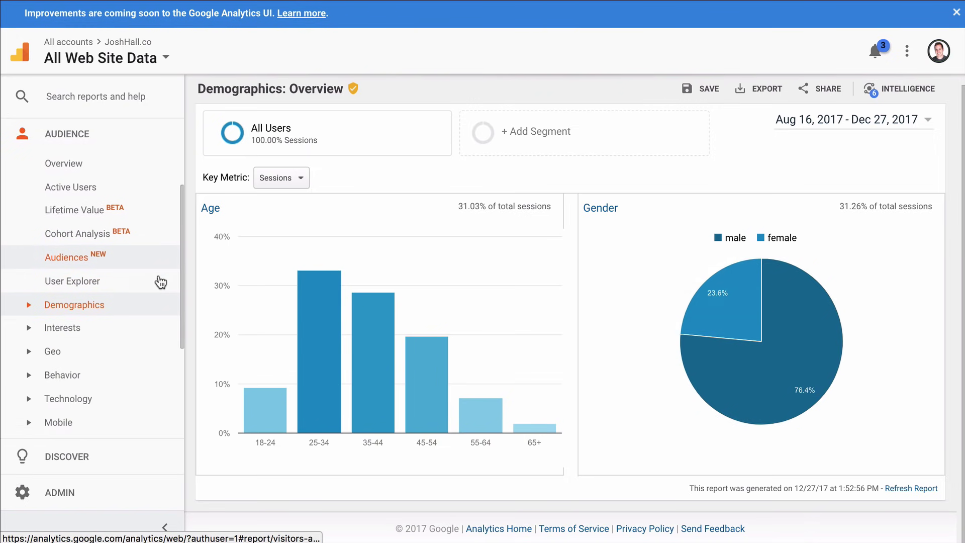
scroll(105, 318, down, 1)
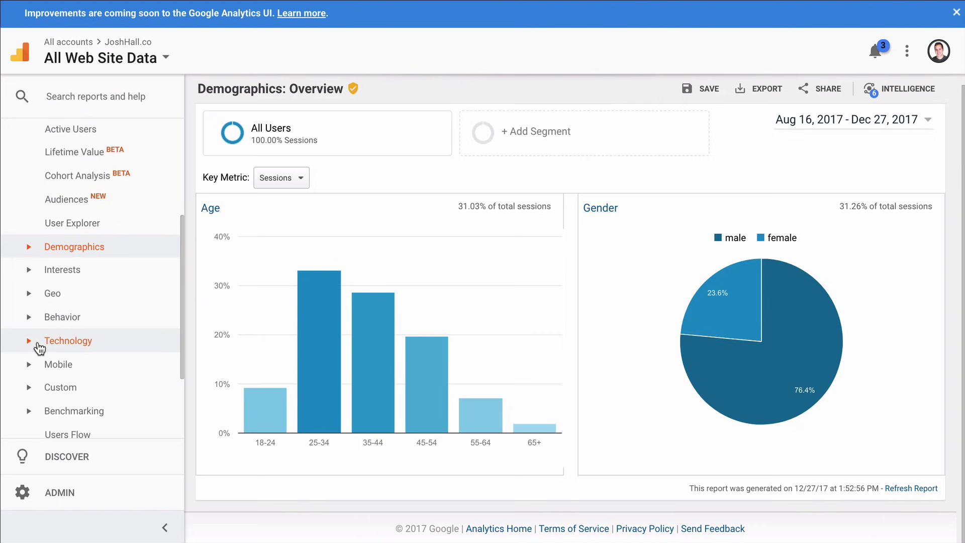
click(34, 344)
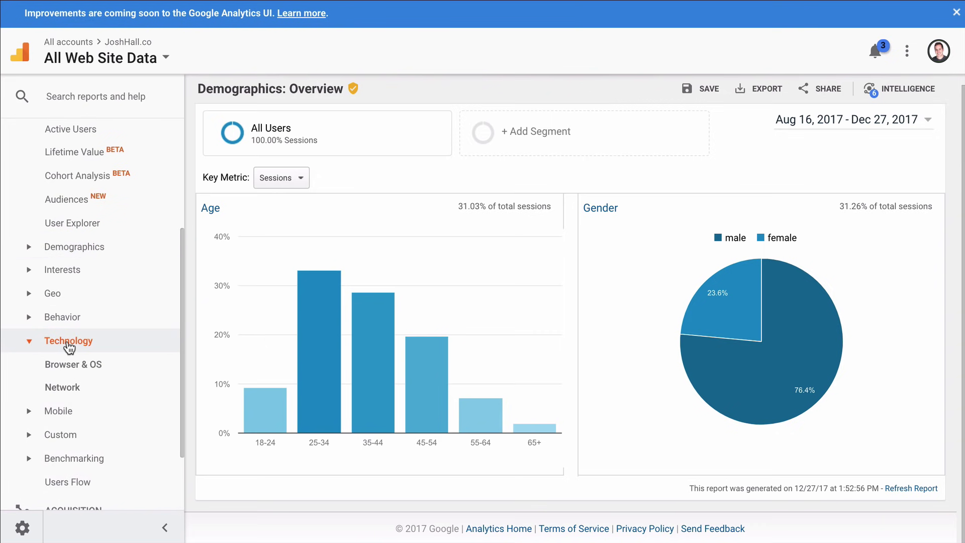
click(80, 364)
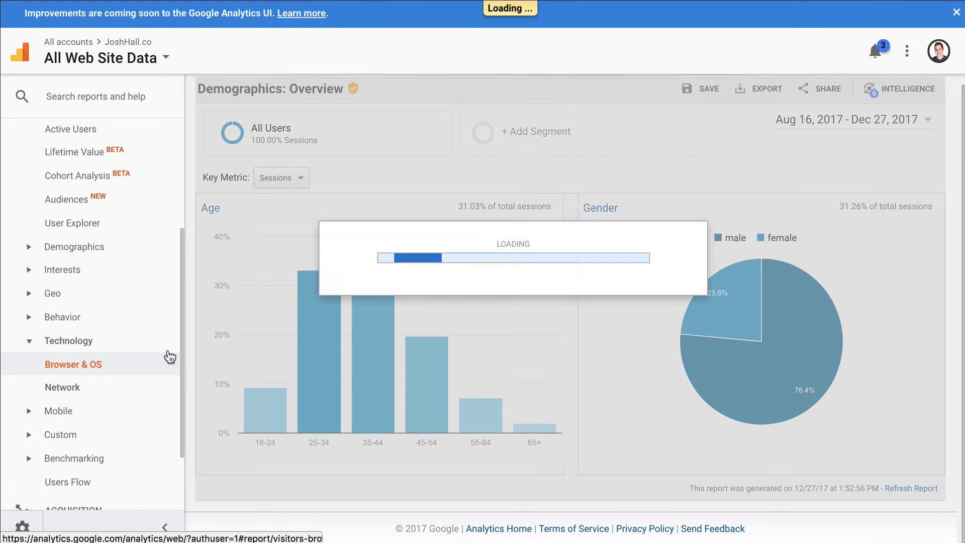
- Scroll through the Browser & OS table: Chrome 13,202 of 20,170 sessions, then Safari 2,318
scroll(604, 194, down, 3)
scroll(588, 216, down, 2)
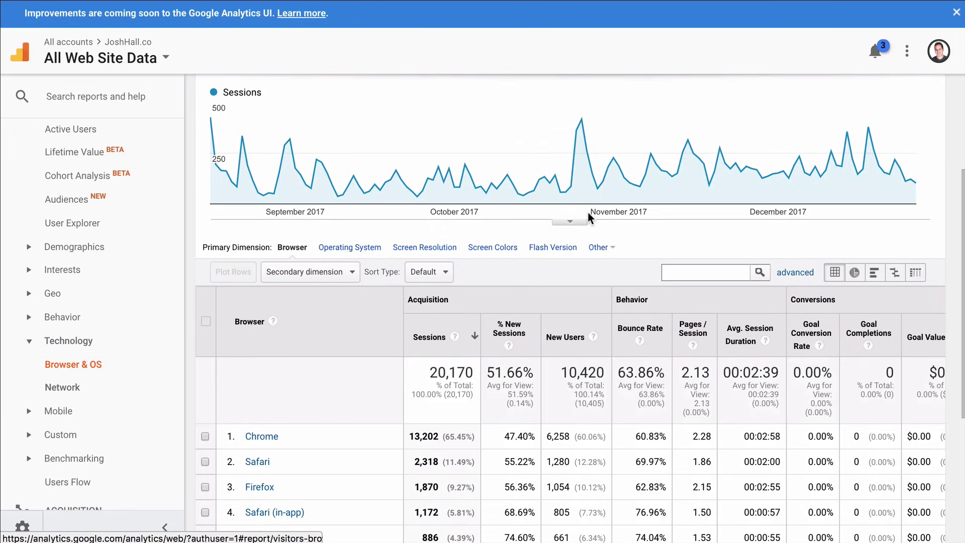
scroll(587, 212, up, 2)
scroll(588, 215, down, 2)
scroll(587, 211, down, 1)
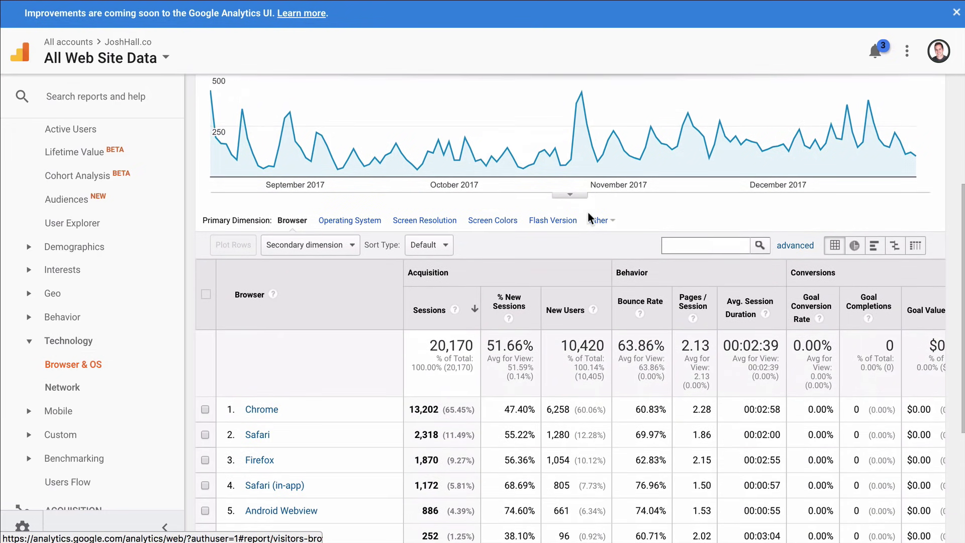
scroll(578, 226, down, 1)
scroll(452, 231, up, 4)
scroll(550, 219, down, 3)
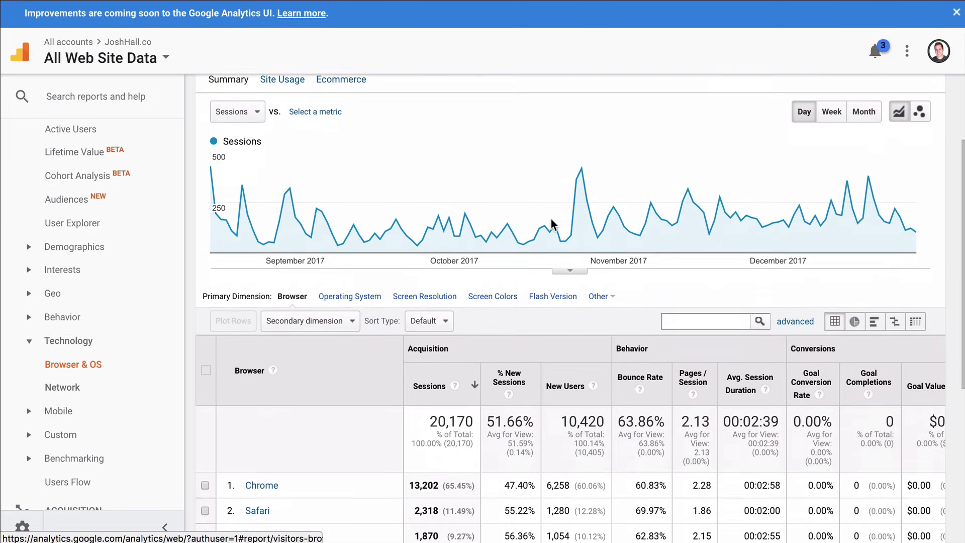
scroll(545, 221, down, 1)
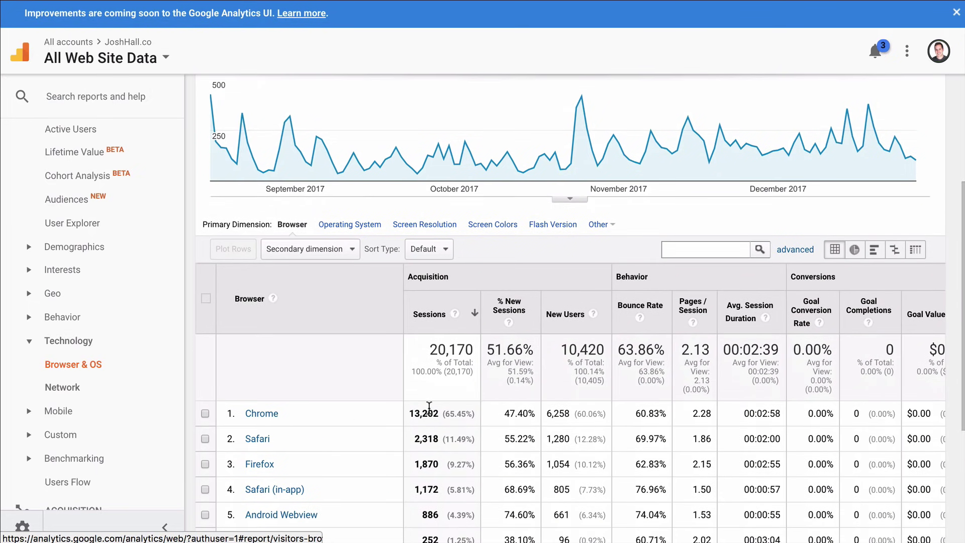
scroll(513, 255, down, 1)
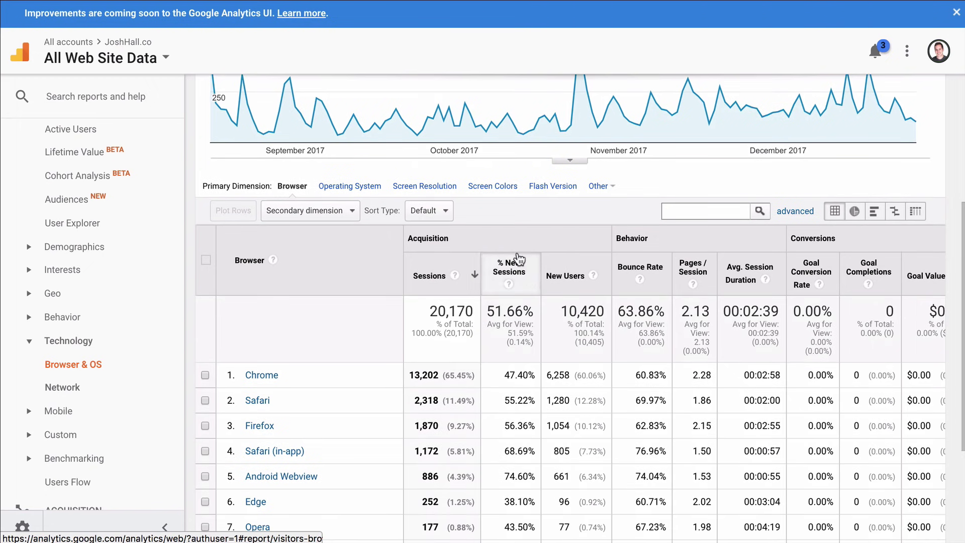
scroll(508, 266, down, 1)
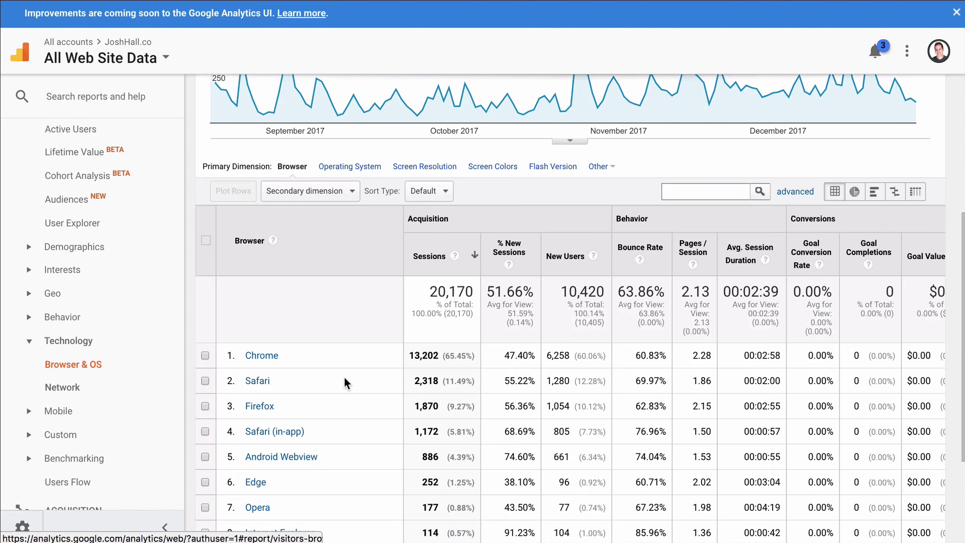
scroll(536, 315, up, 1)
scroll(535, 316, down, 2)
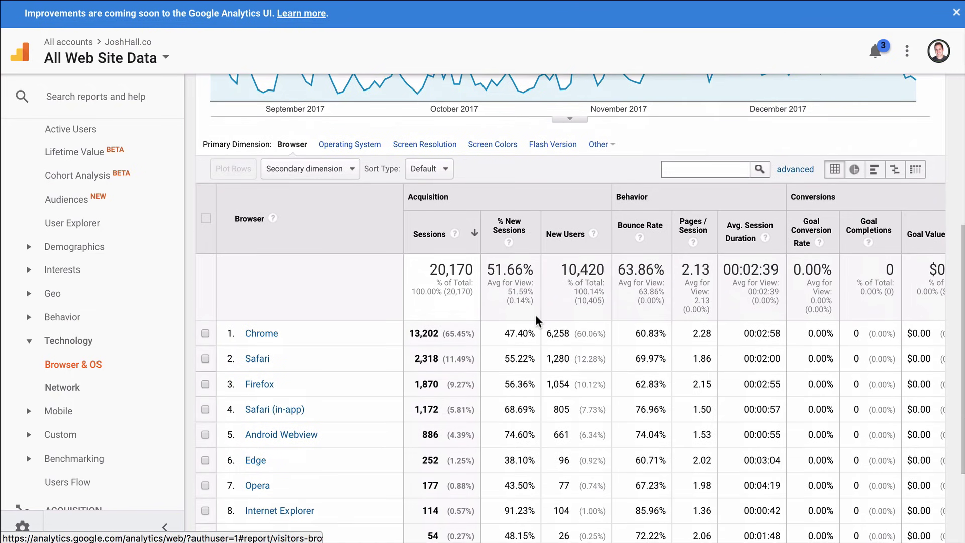
scroll(415, 366, down, 4)
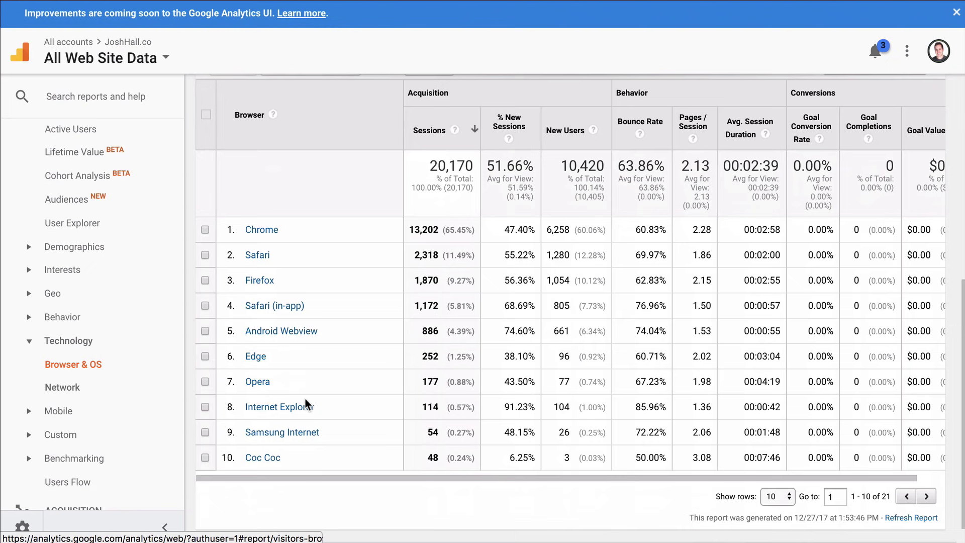
scroll(434, 409, up, 15)
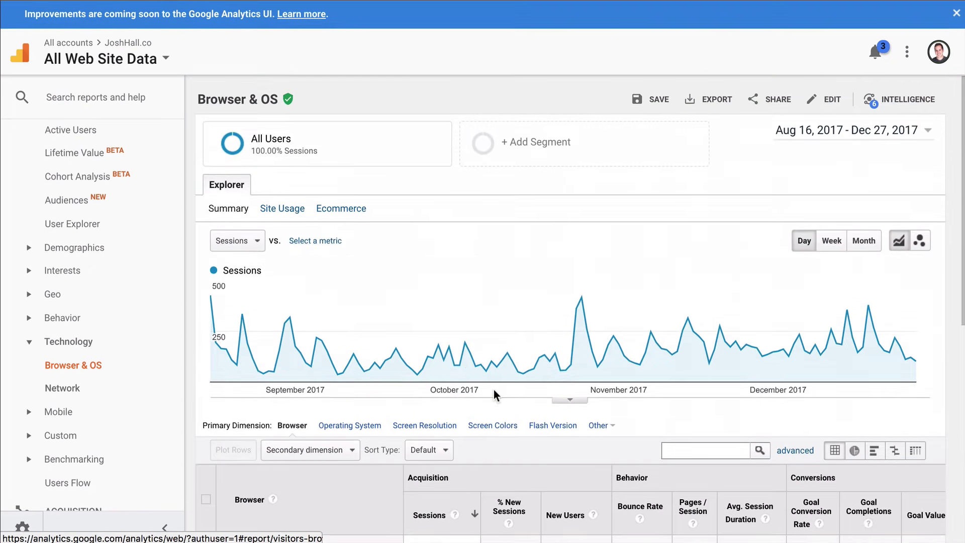
scroll(142, 334, down, 1)
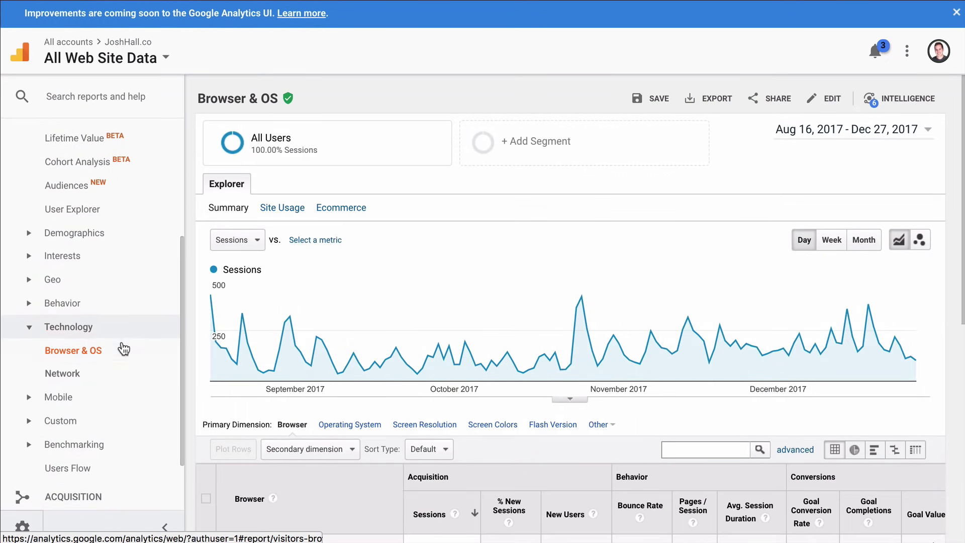
click(98, 336)
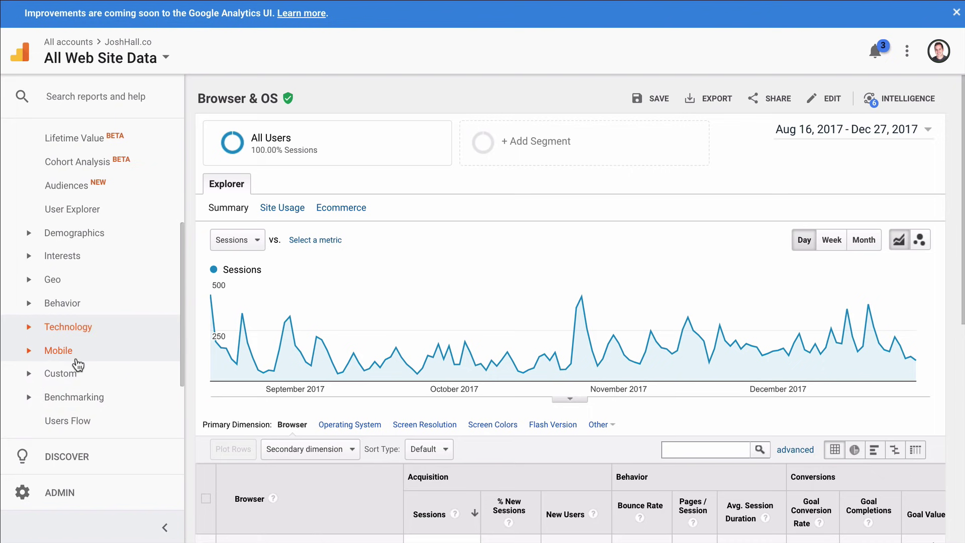
click(56, 354)
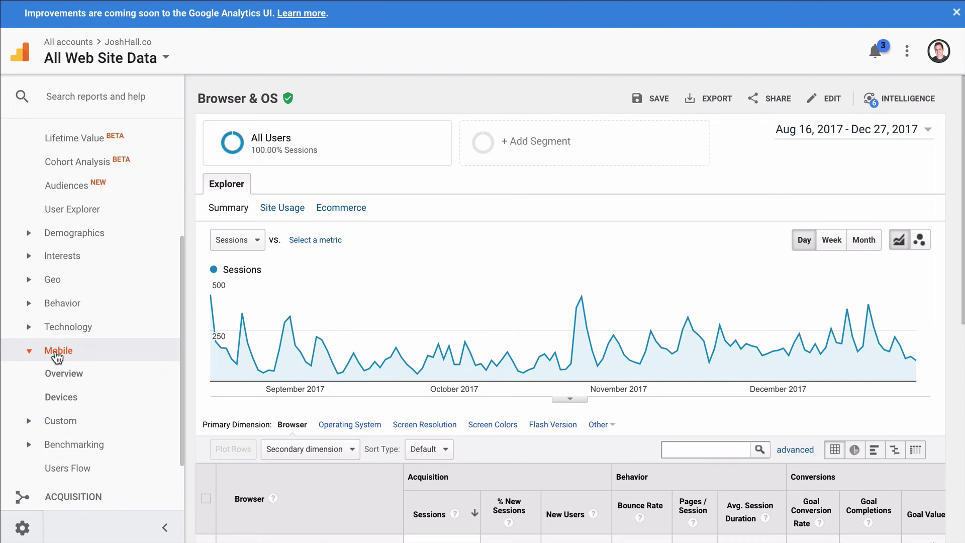
click(86, 376)
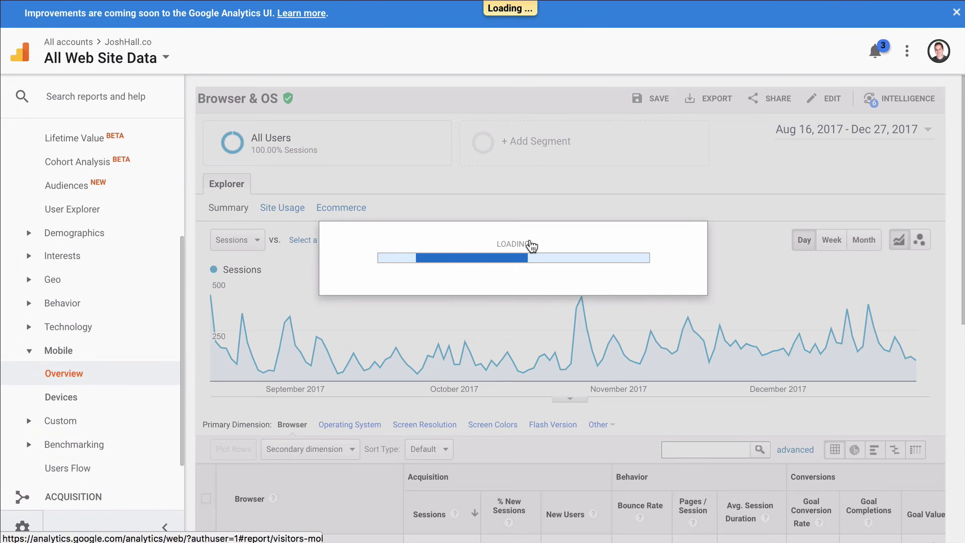
scroll(516, 206, down, 5)
scroll(516, 205, up, 1)
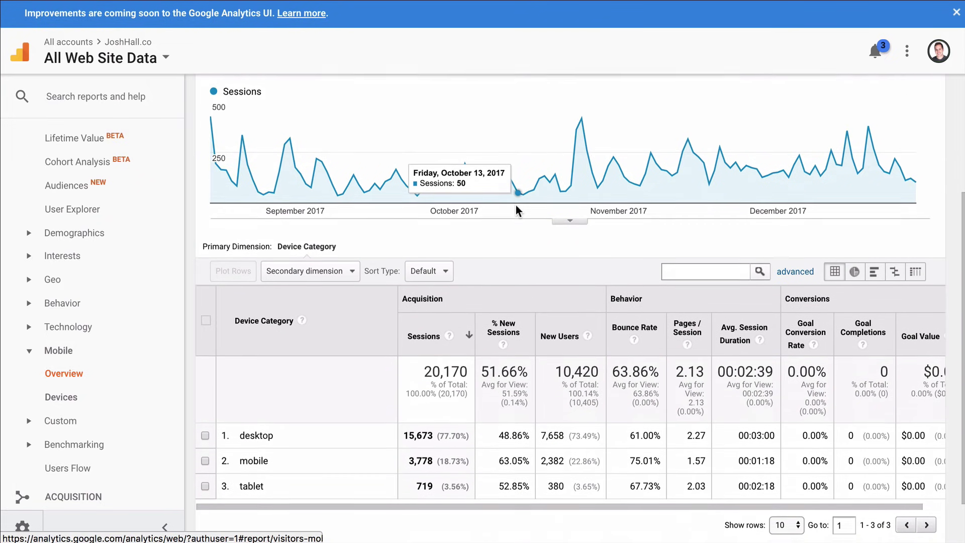
scroll(337, 429, down, 1)
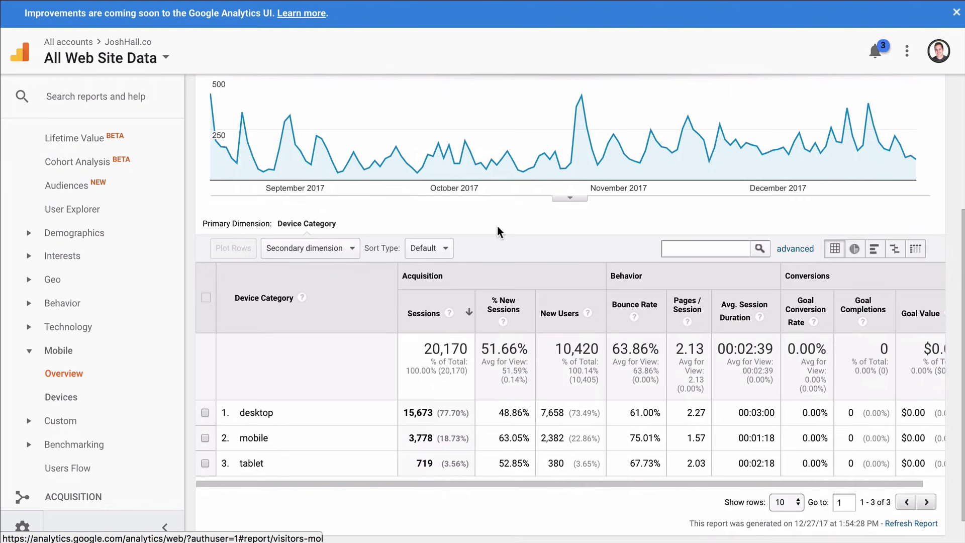
scroll(477, 239, up, 1)
scroll(477, 240, up, 1)
scroll(499, 236, down, 2)
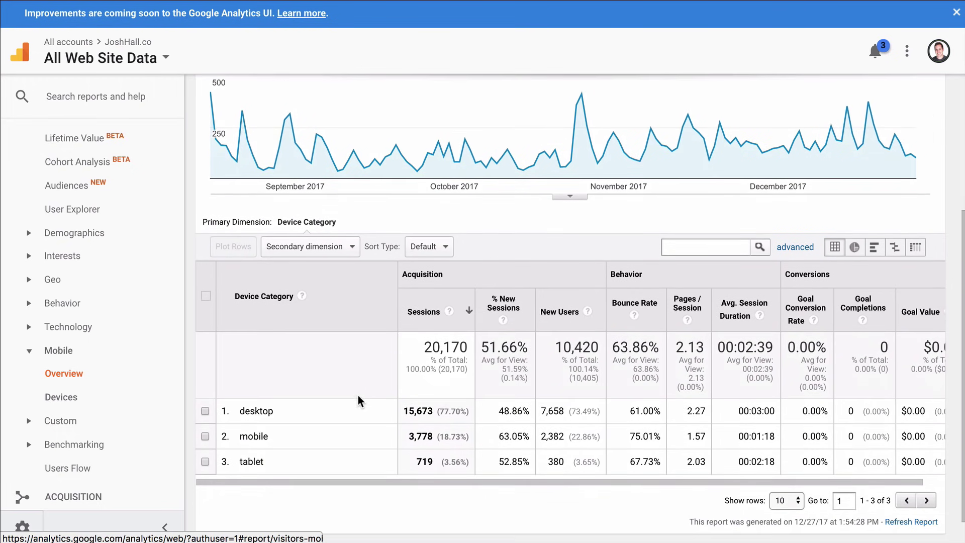
scroll(533, 301, up, 5)
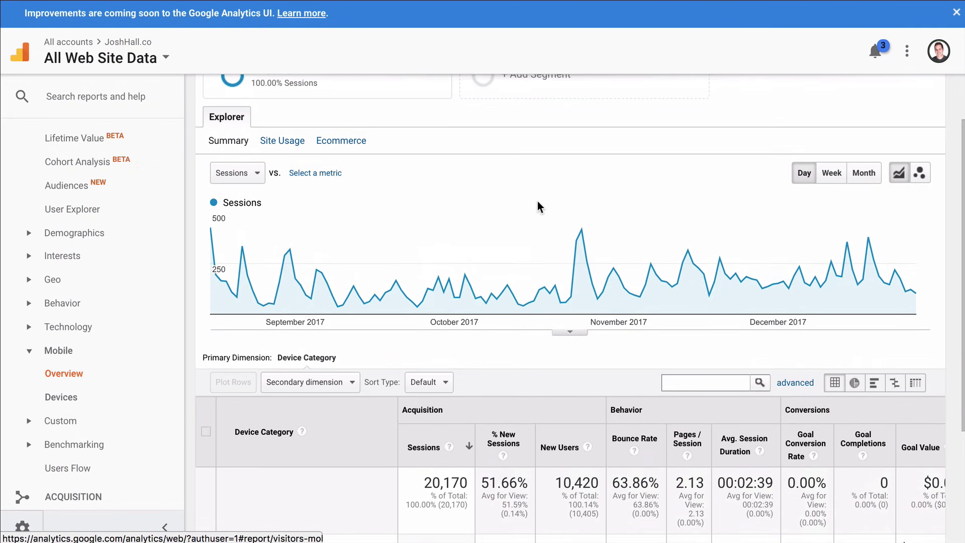
scroll(537, 206, down, 1)
scroll(538, 206, down, 3)
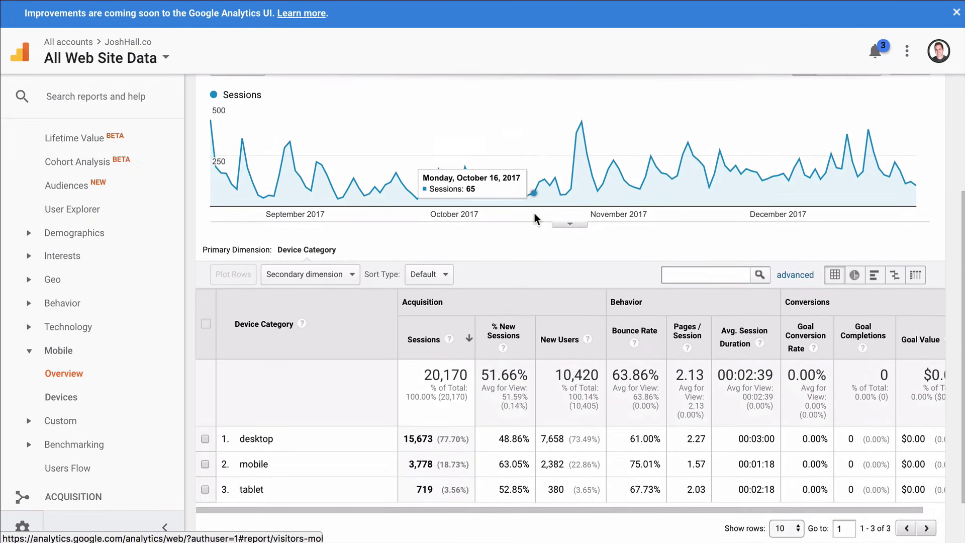
scroll(531, 230, down, 1)
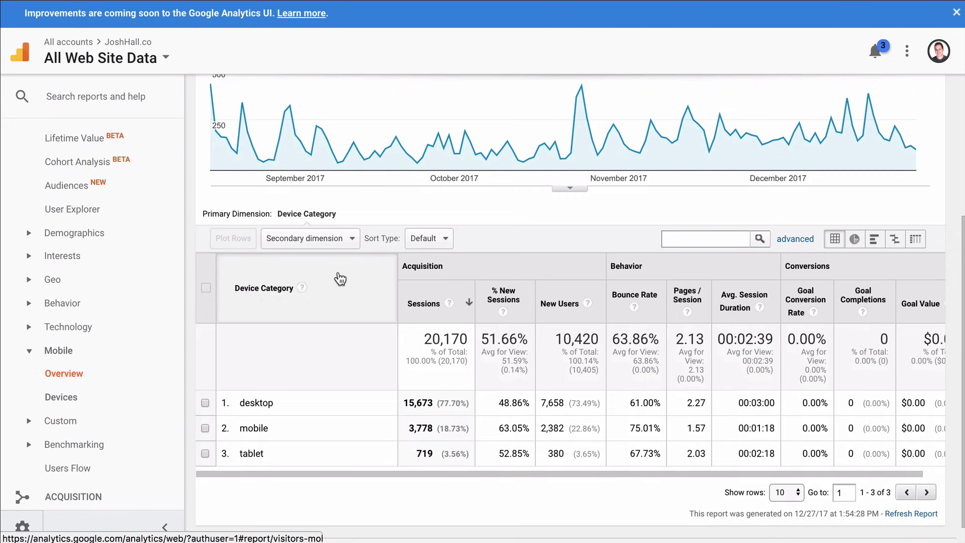
scroll(123, 366, down, 1)
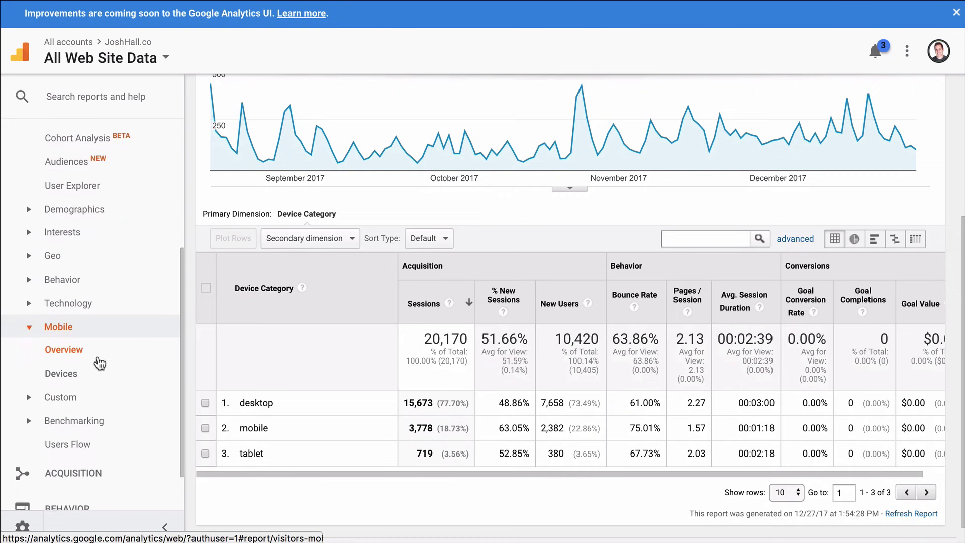
- Open Mobile > Devices and scan device models: Apple iPhone 973, Apple iPad 451 of 4,497 sessions
click(78, 369)
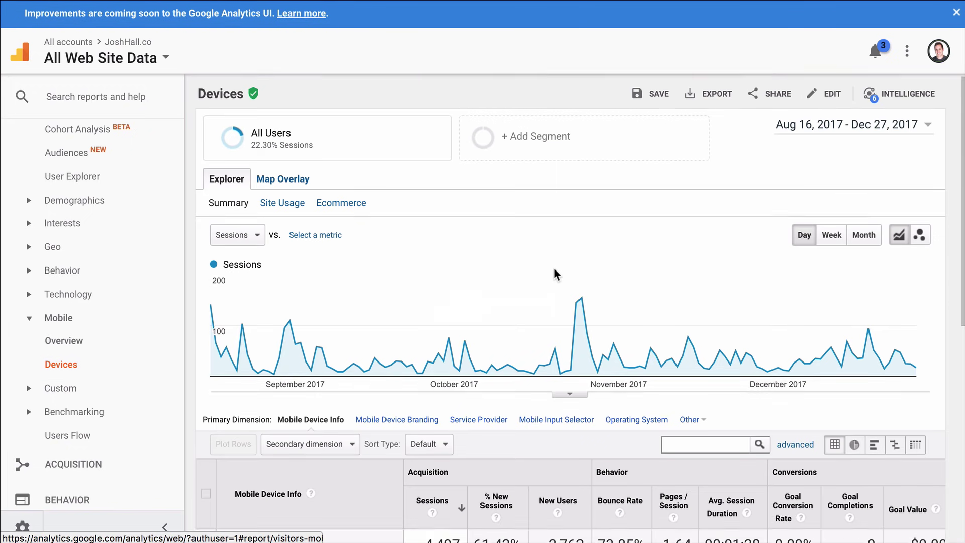
scroll(581, 252, down, 5)
scroll(581, 252, down, 2)
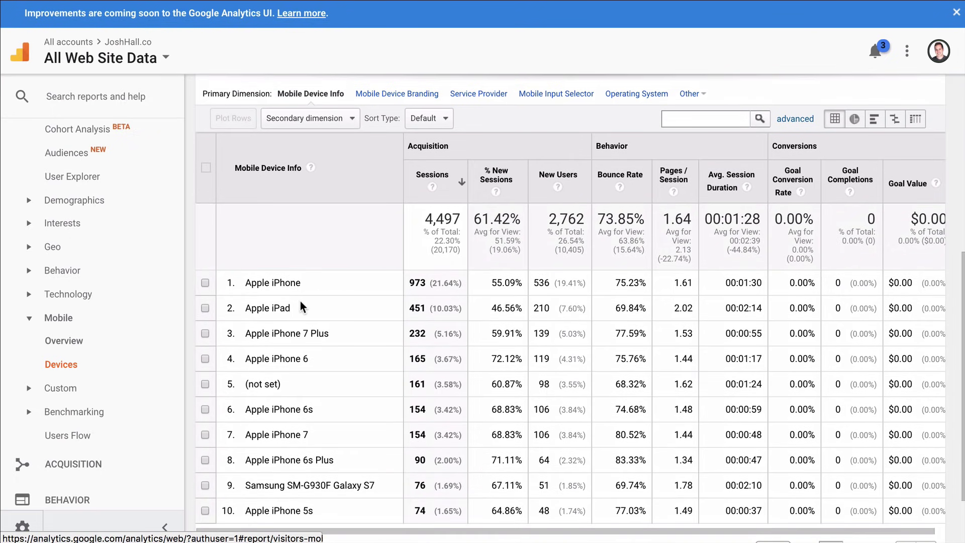
scroll(336, 278, down, 1)
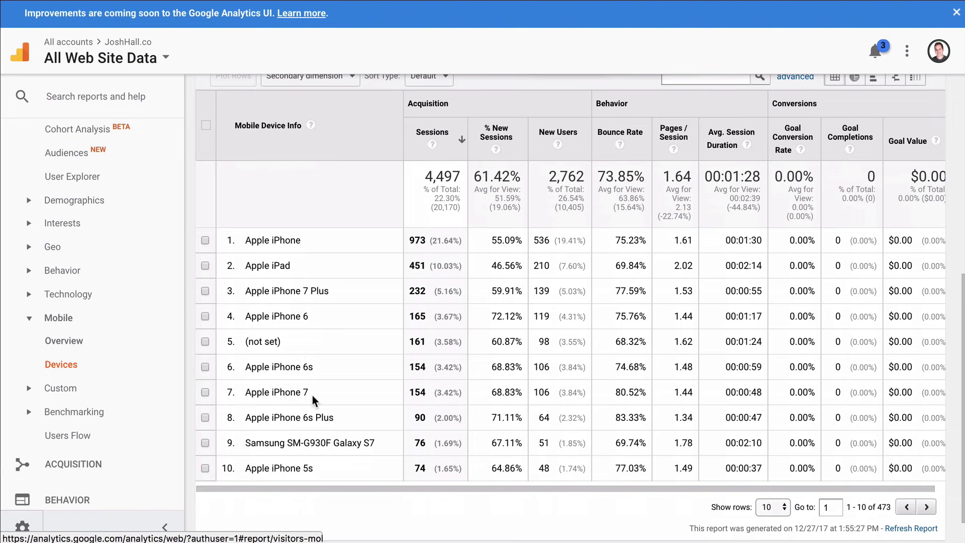
scroll(312, 395, down, 1)
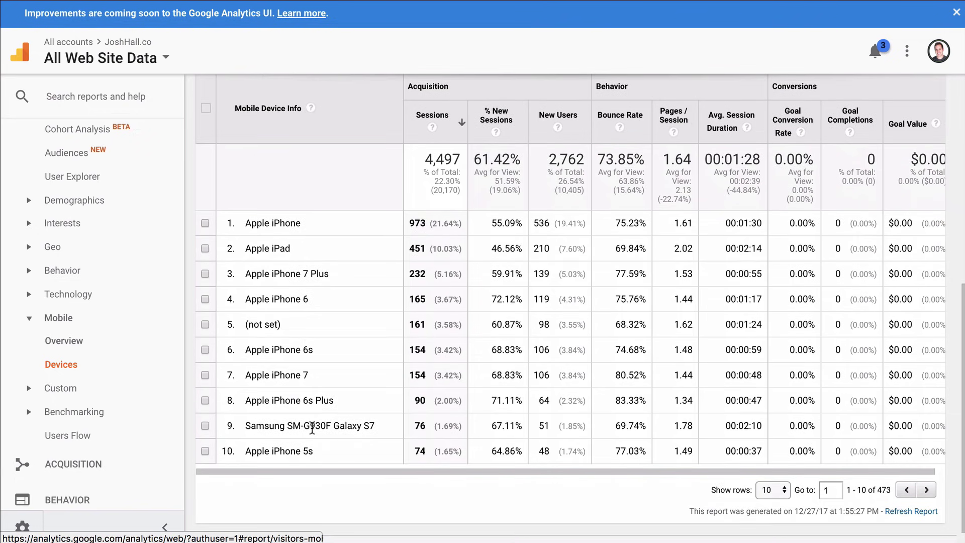
scroll(519, 349, up, 5)
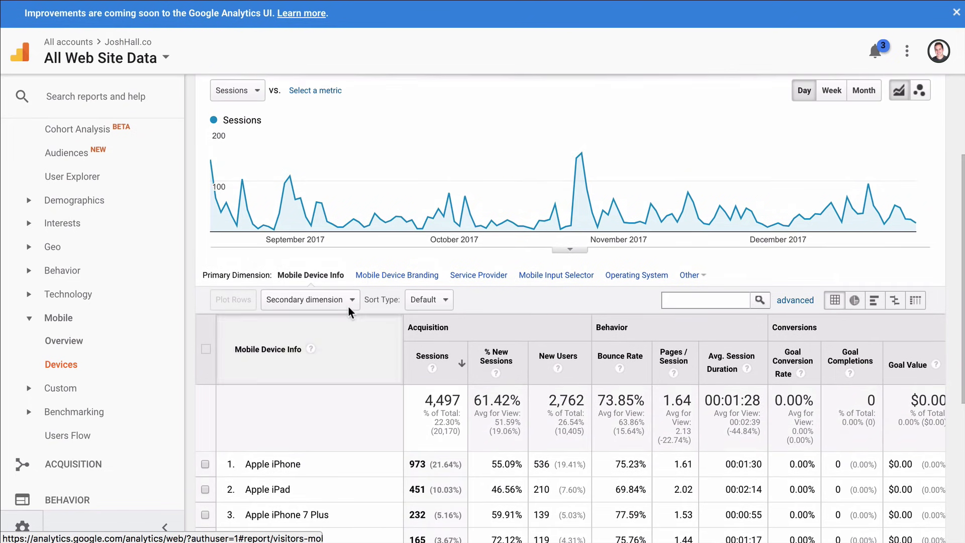
- Collapse the Mobile and Audience groups, toggle Acquisition and Behavior, and go to the ADMIN page
click(35, 327)
scroll(85, 338, up, 5)
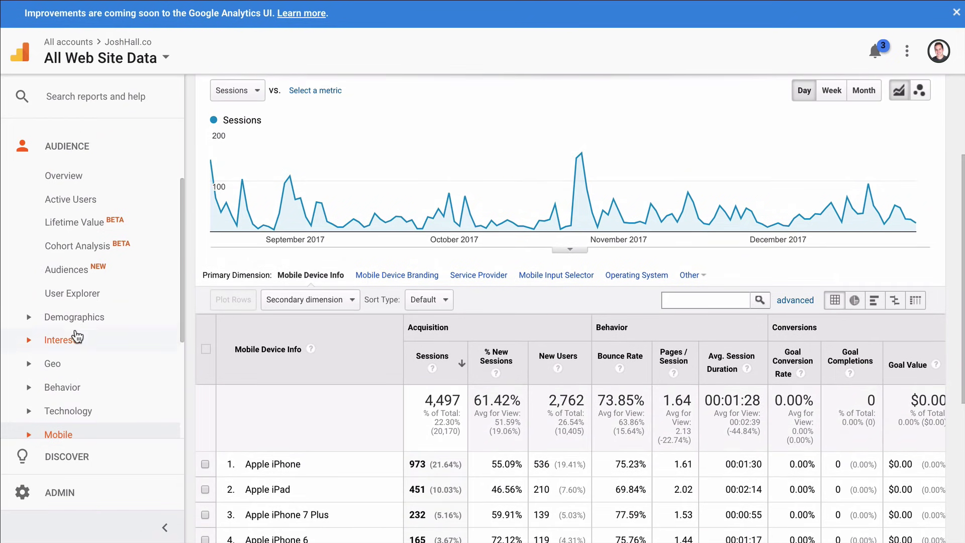
click(90, 267)
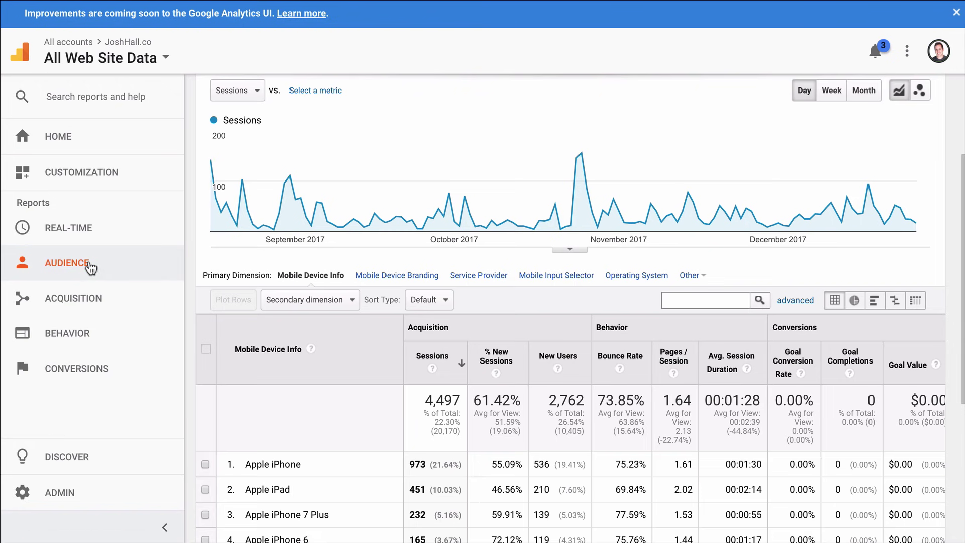
scroll(534, 225, up, 1)
scroll(534, 226, up, 1)
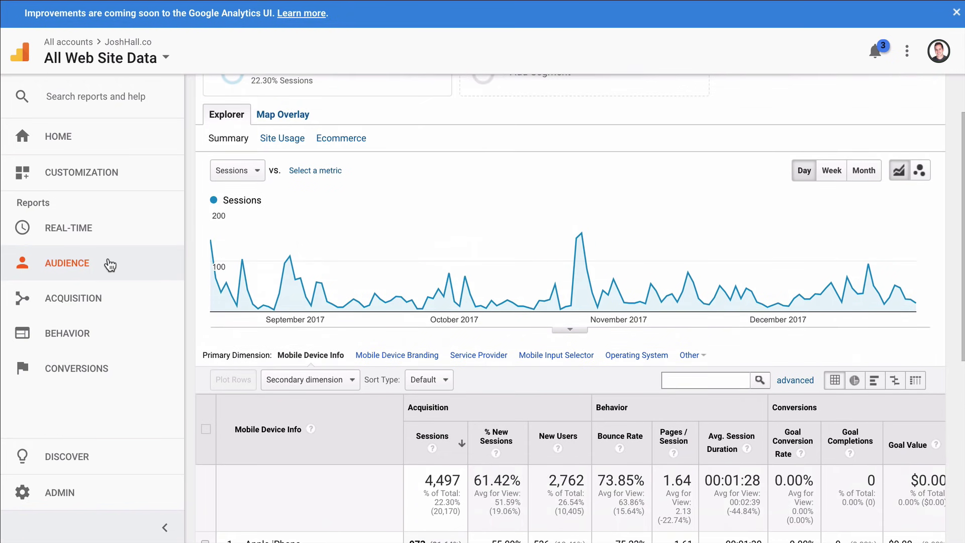
click(116, 298)
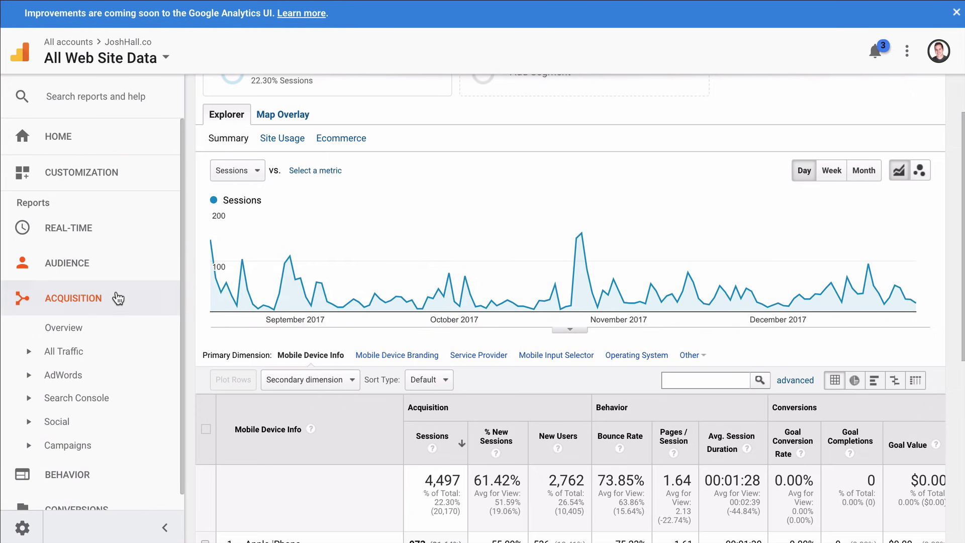
click(111, 474)
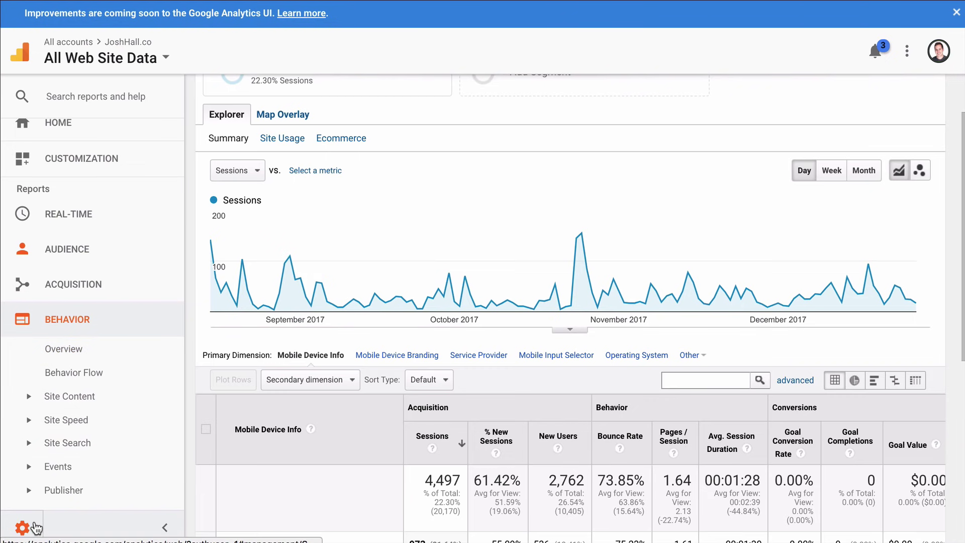
scroll(118, 282, down, 1)
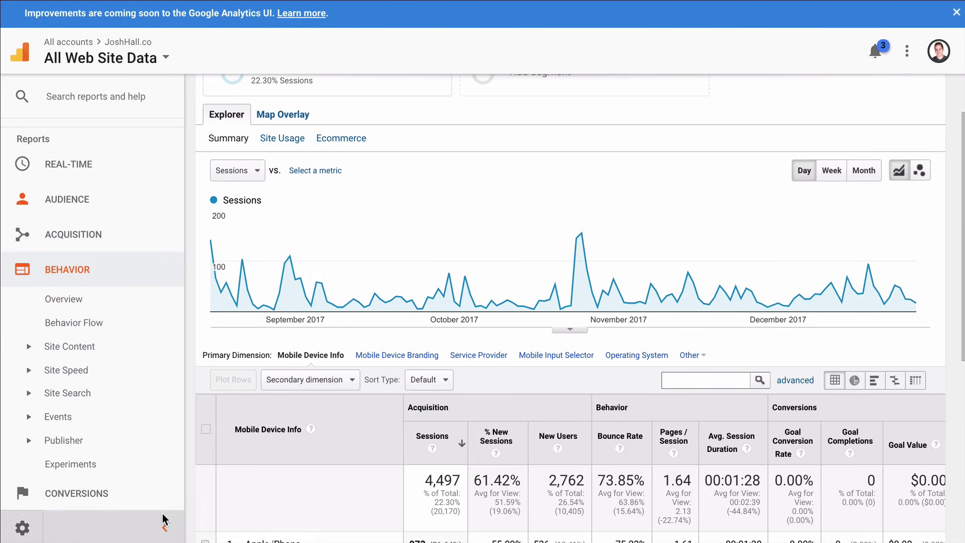
click(64, 285)
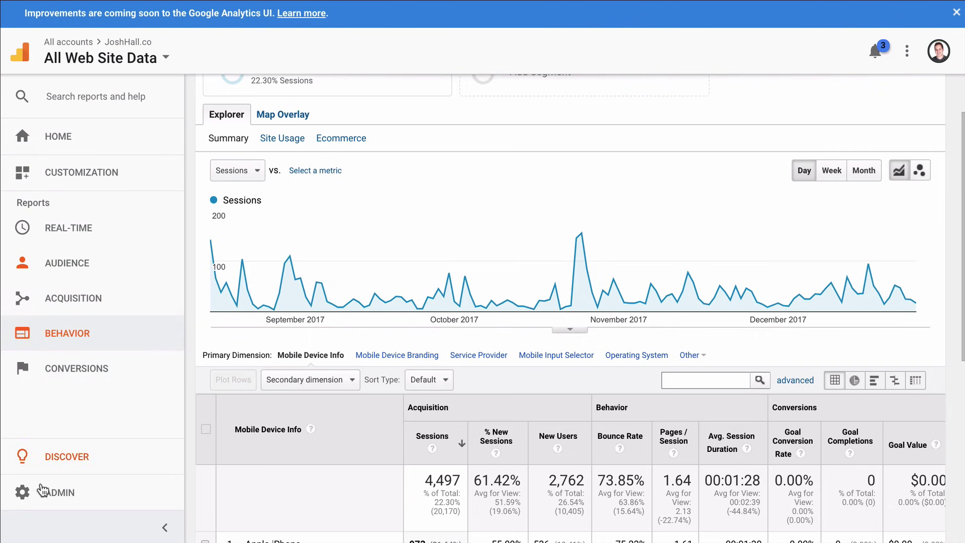
click(74, 494)
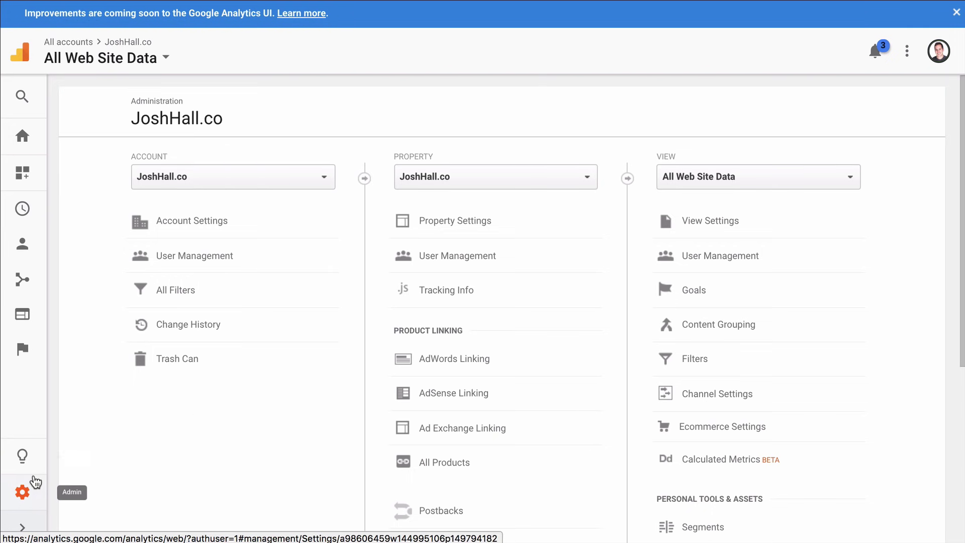
click(217, 183)
click(351, 114)
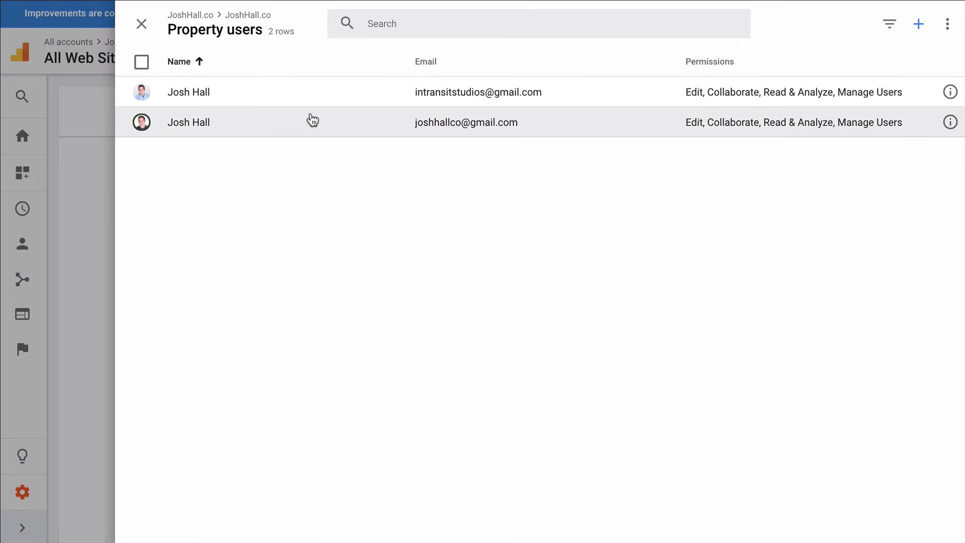
click(918, 23)
click(899, 32)
click(388, 153)
scroll(431, 151, down, 1)
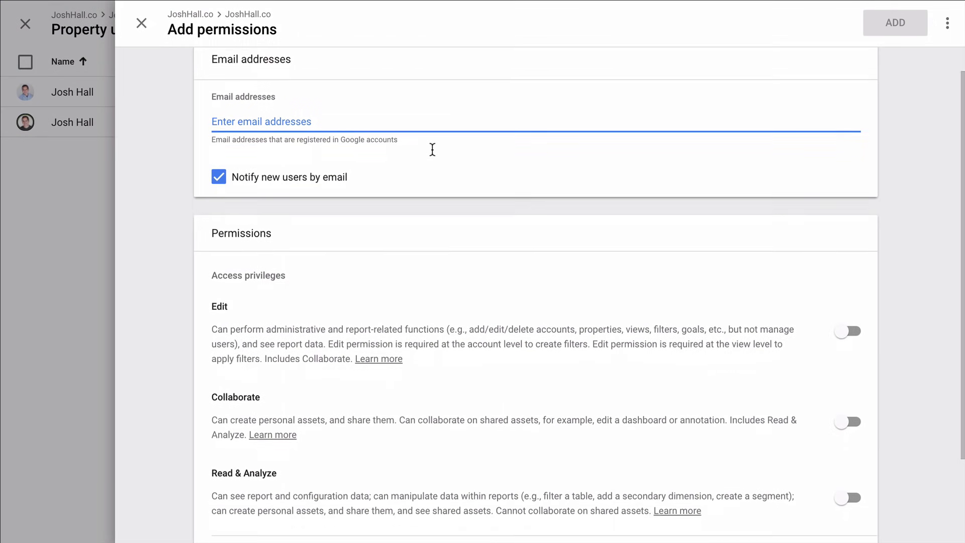
scroll(571, 209, down, 3)
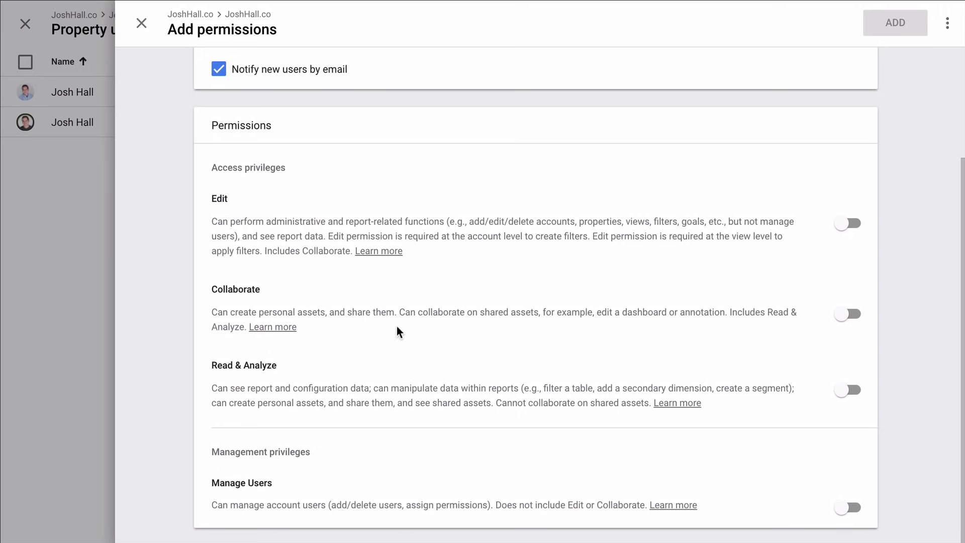
click(145, 25)
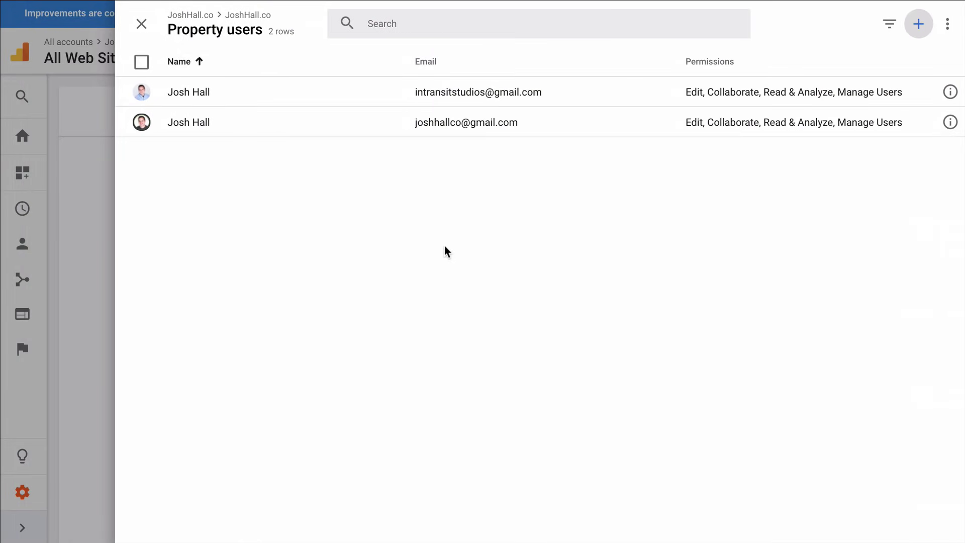
click(143, 27)
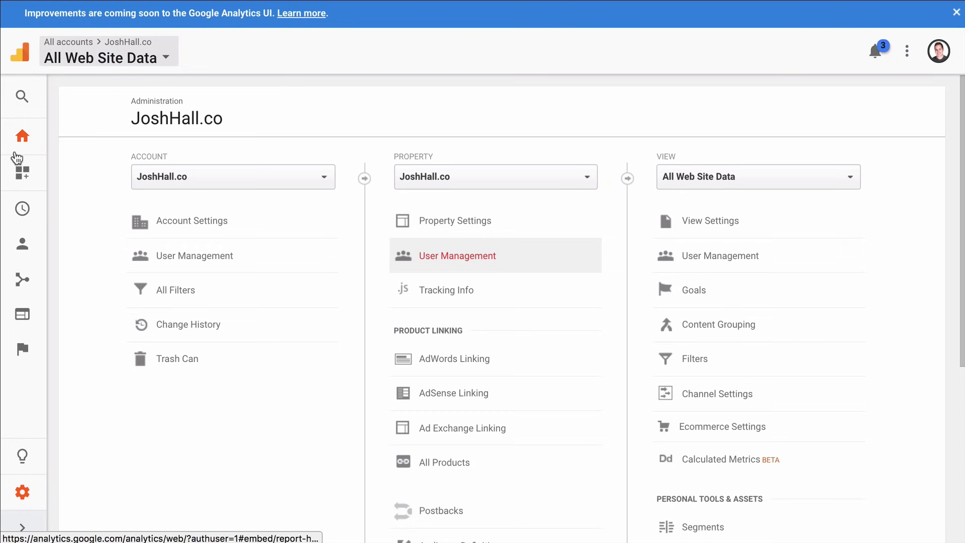
- Return Home, then open Behavior > Site Content > All Pages showing 42,890 pageviews for Aug 16–Dec 27, 2017
click(23, 136)
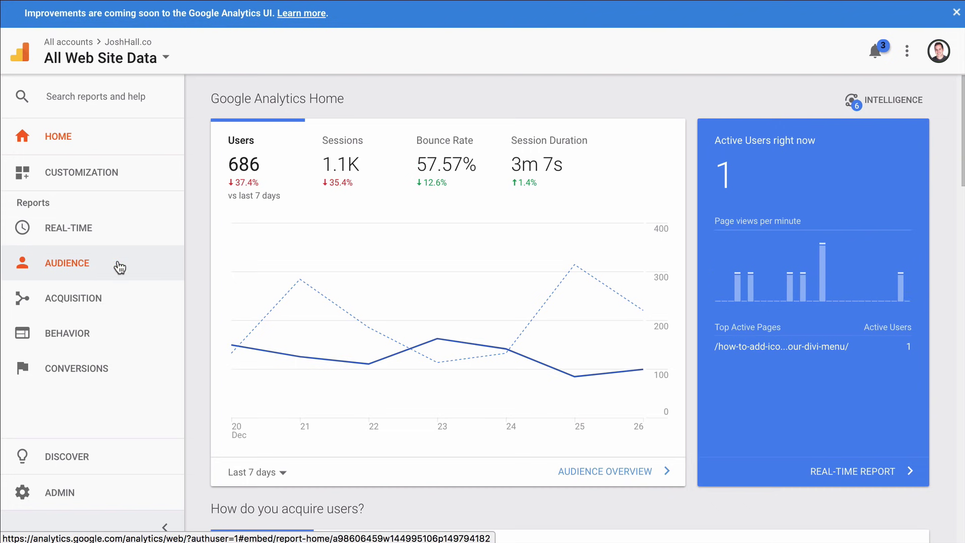
click(101, 334)
click(85, 412)
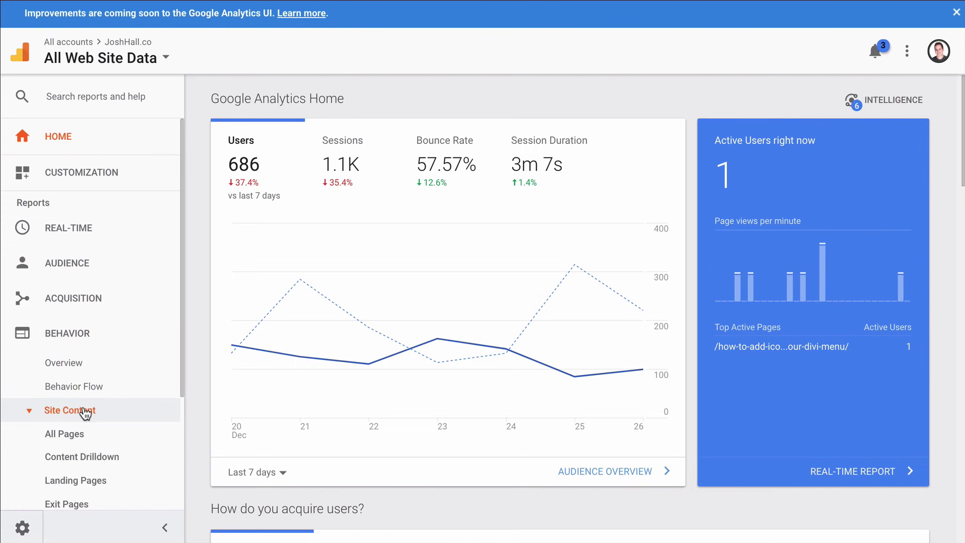
click(78, 433)
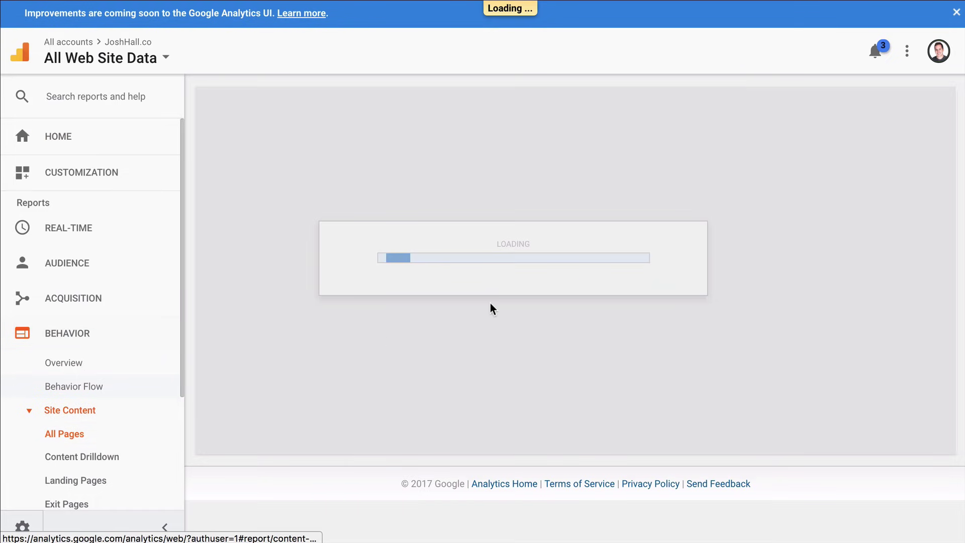
scroll(569, 236, down, 4)
scroll(556, 264, down, 2)
scroll(580, 262, up, 6)
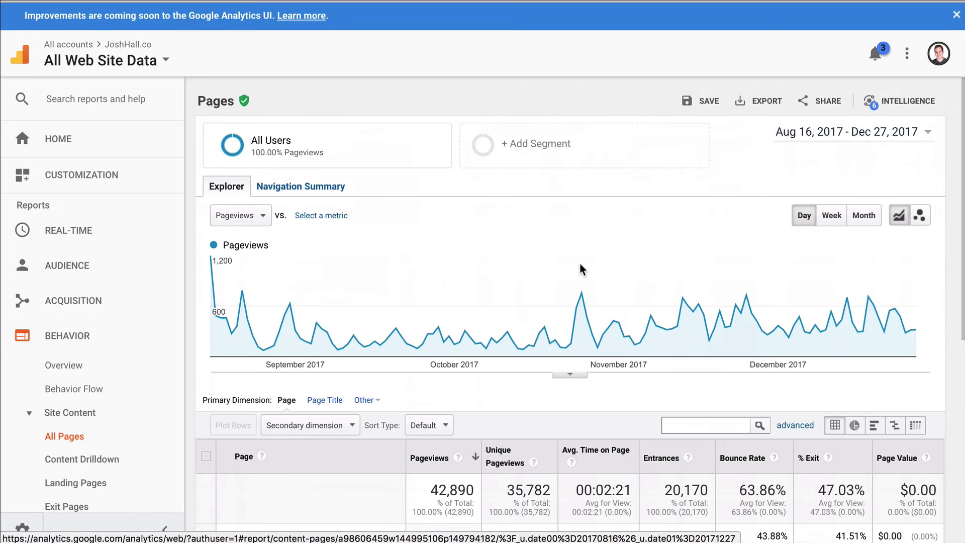